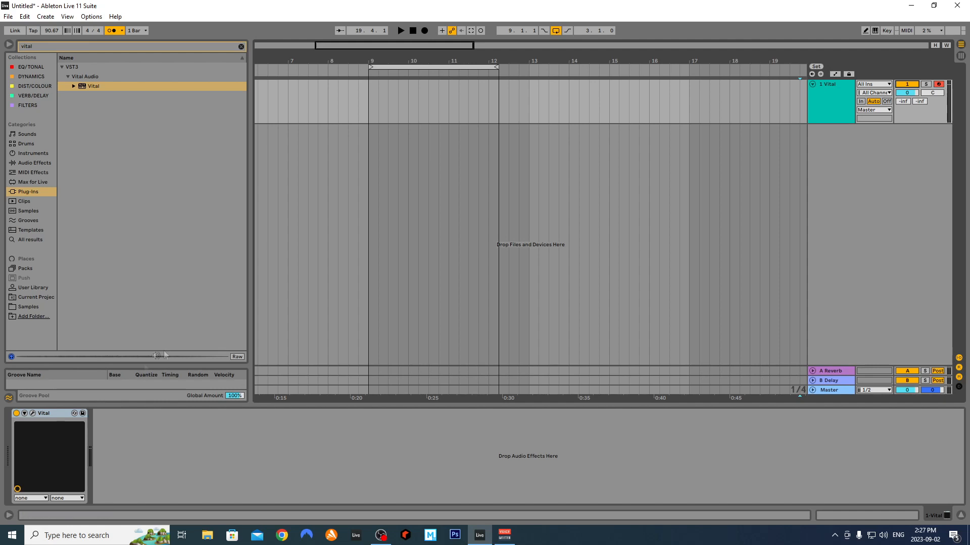
- Open the Vital synth's voice page, load the Drink the Juice wavetable into oscillator 1, and display it in 3D
left_click(33, 413)
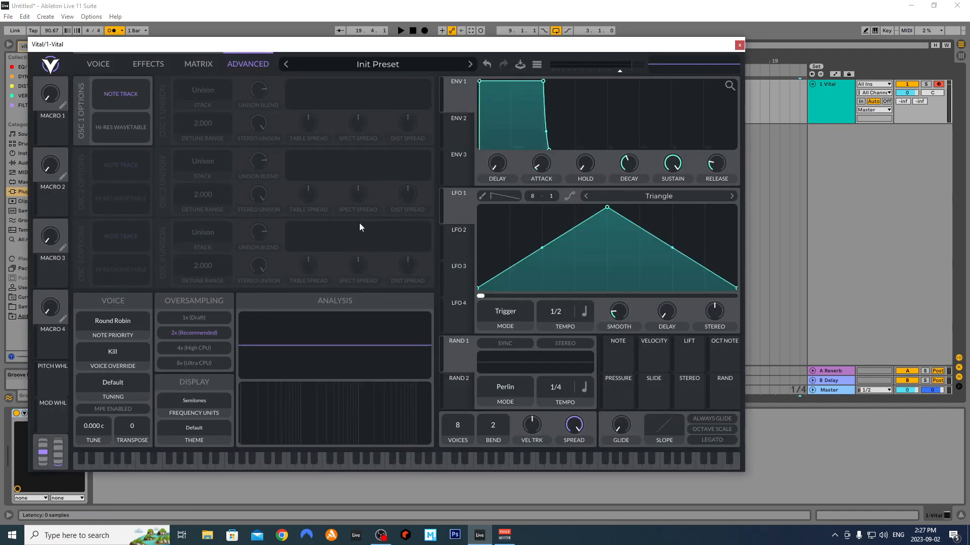
left_click(105, 70)
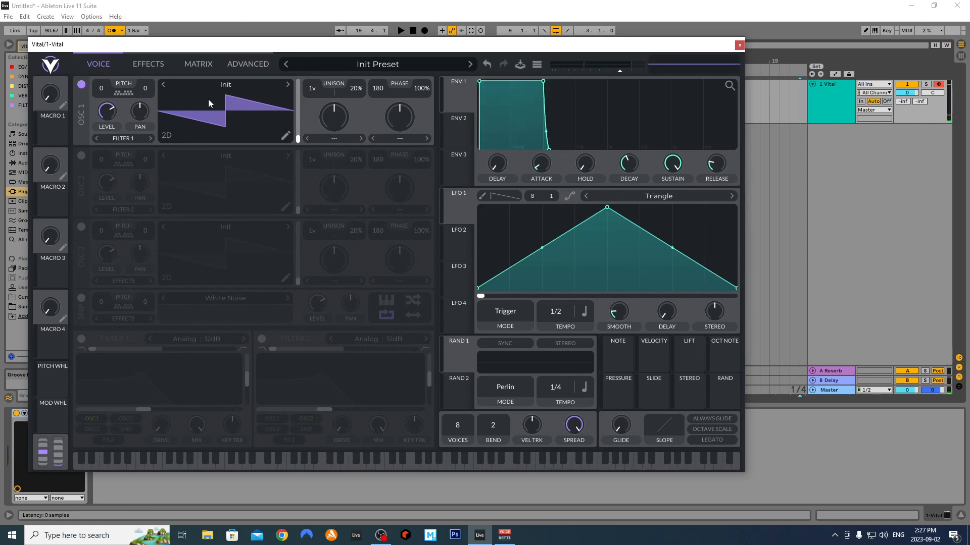
left_click(218, 87)
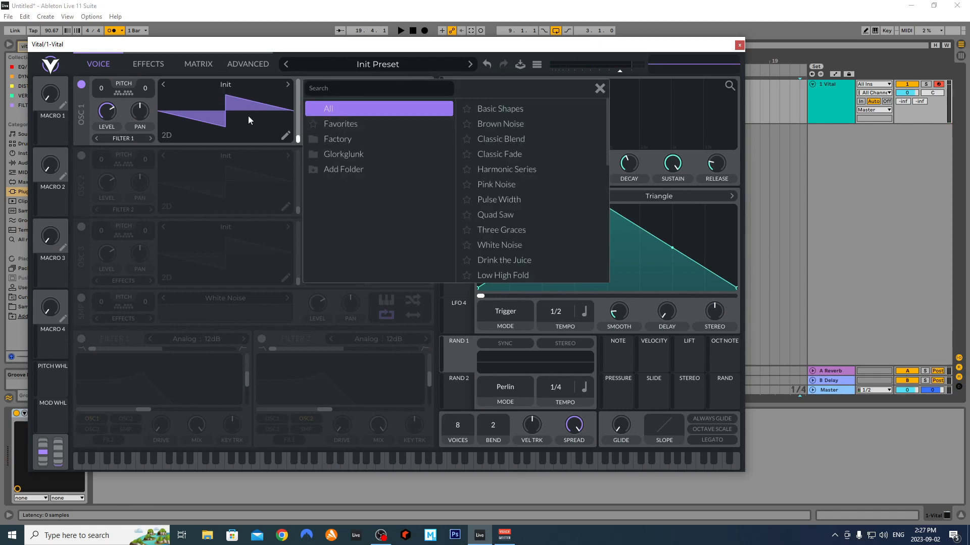
left_click(498, 199)
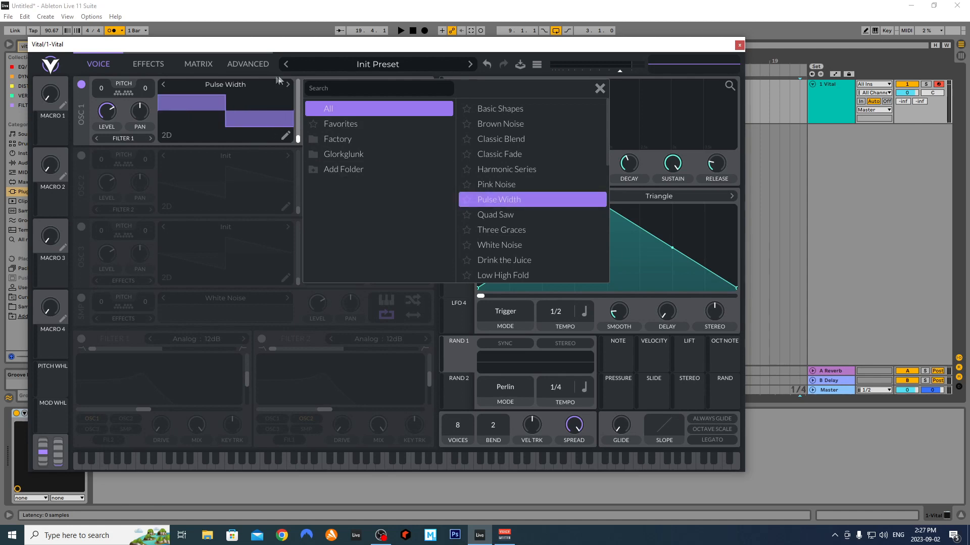
left_click(287, 84)
left_click(287, 85)
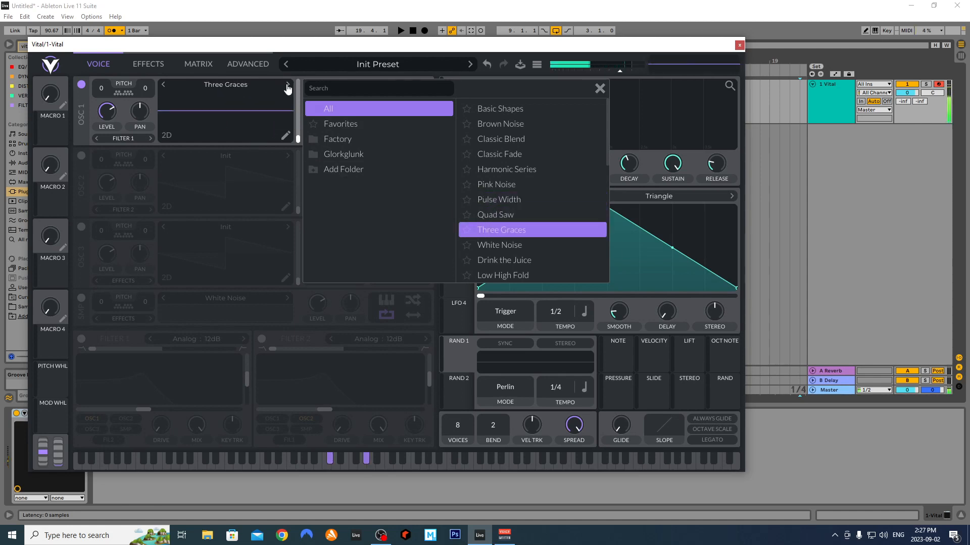
left_click(286, 86)
left_click(287, 85)
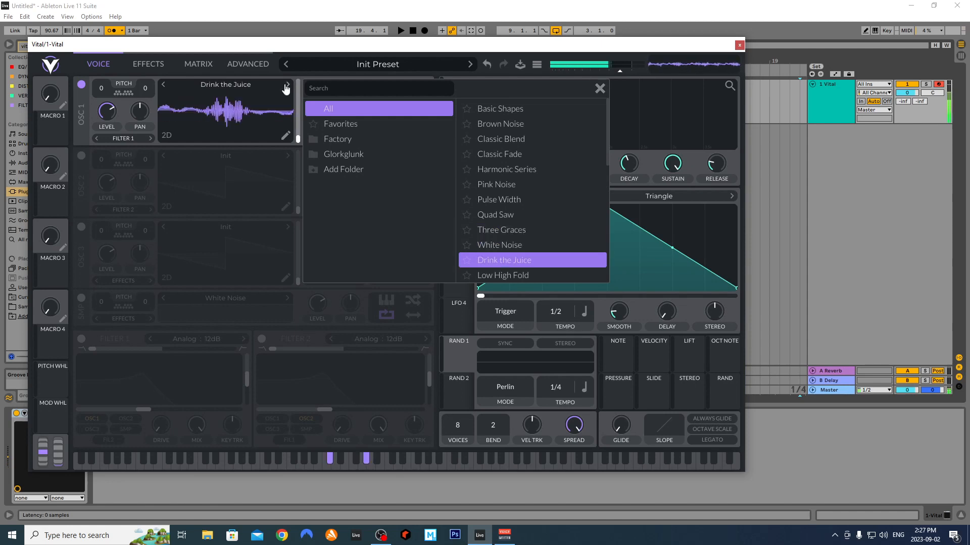
left_click(287, 86)
left_click(163, 85)
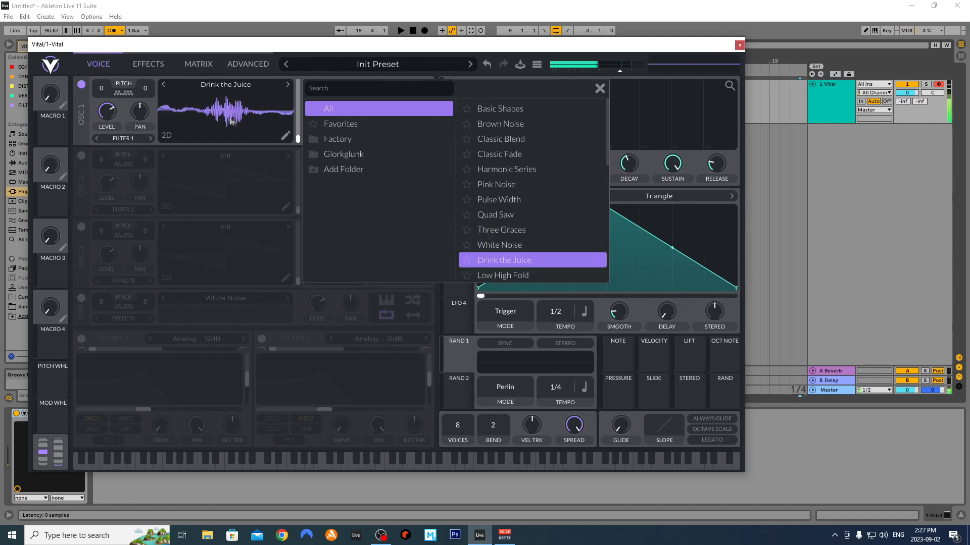
left_click(168, 135)
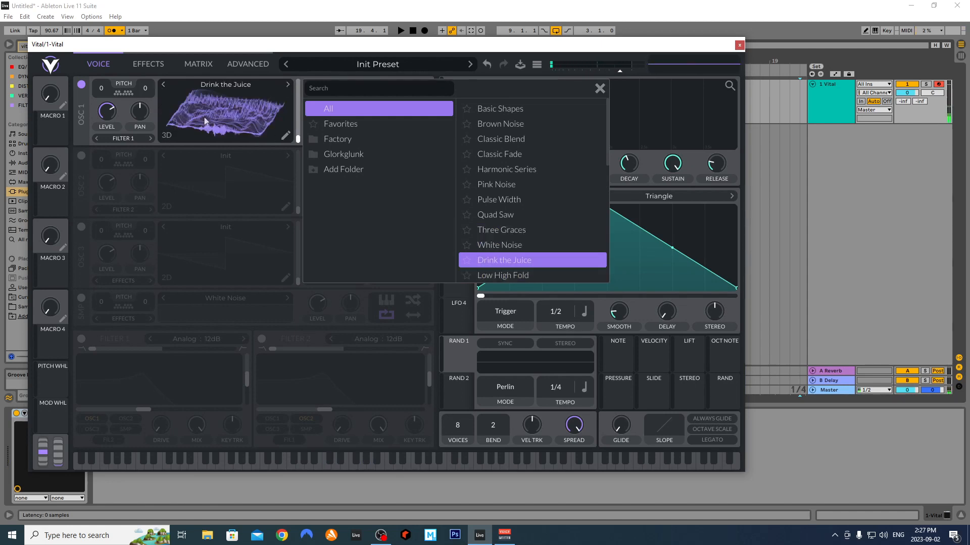
left_click(600, 89)
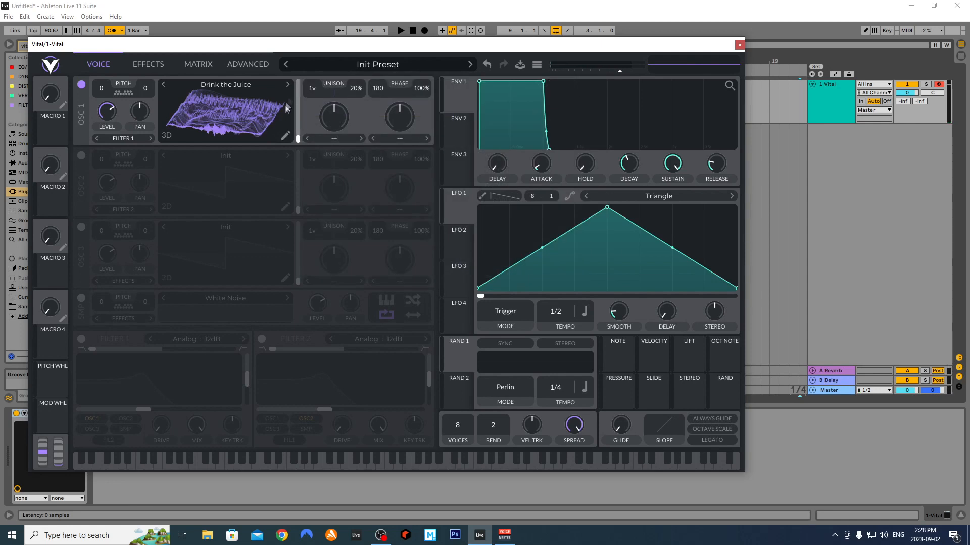
- Raise oscillator 1's wavetable frame position near its maximum and set unison to 6 voices with 10% detune
left_click_drag(298, 141, 313, 90)
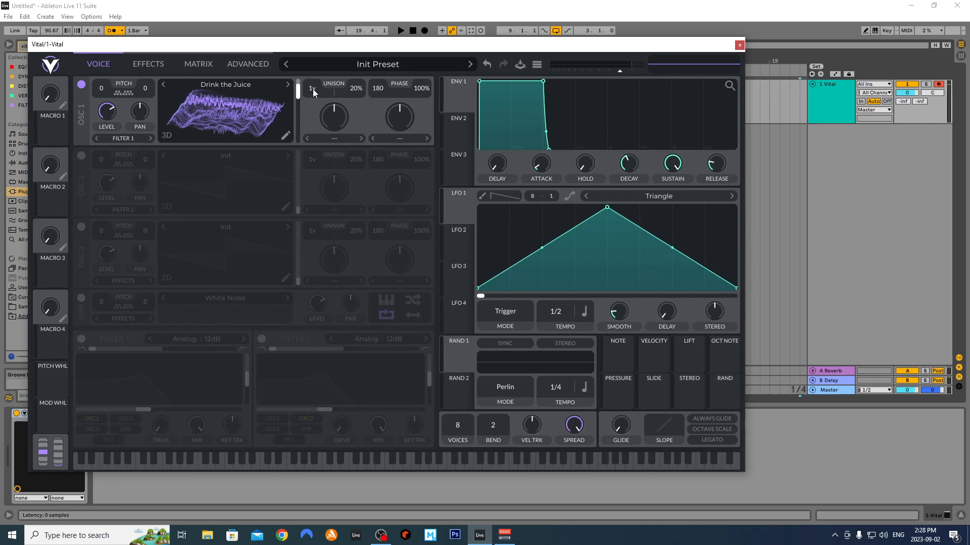
left_click_drag(313, 89, 356, 90)
mouse_move(354, 95)
left_mouse_down()
mouse_move(365, 48)
mouse_move(368, 99)
left_mouse_up()
- Enable the high-resolution wavetable option for oscillator 1 in the advanced settings
left_click(255, 64)
left_click(139, 127)
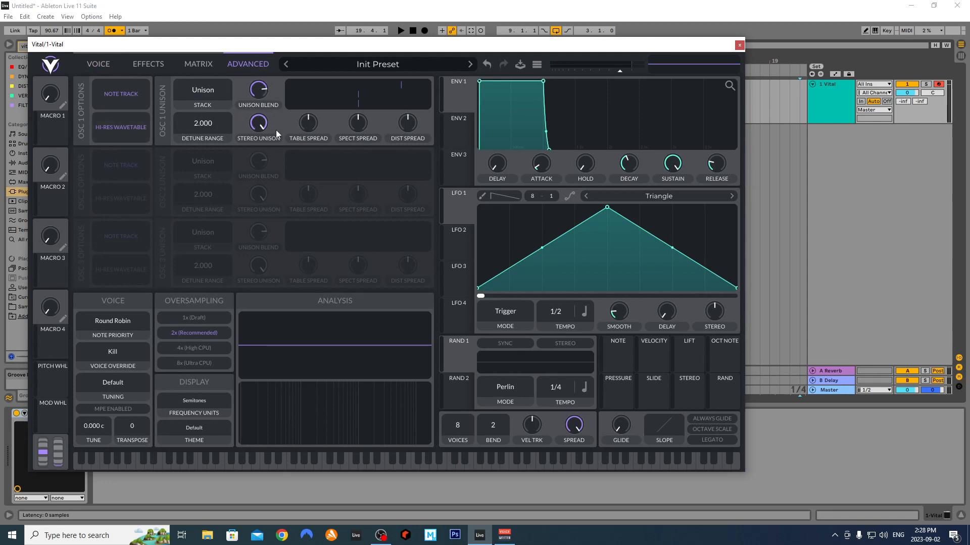
left_click(119, 132)
left_click(119, 132)
- Lower oscillator 1's stereo unison, table spread and unison blend, and set spectral spread to about -29% and distortion spread to about -24%
left_click_drag(258, 123, 258, 162)
left_click_drag(308, 122, 351, 136)
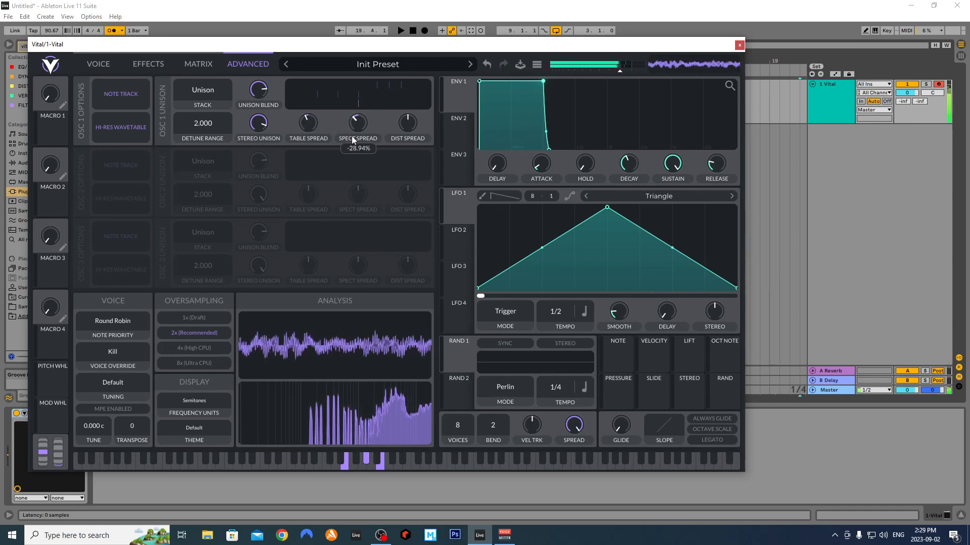
left_click_drag(408, 117, 403, 132)
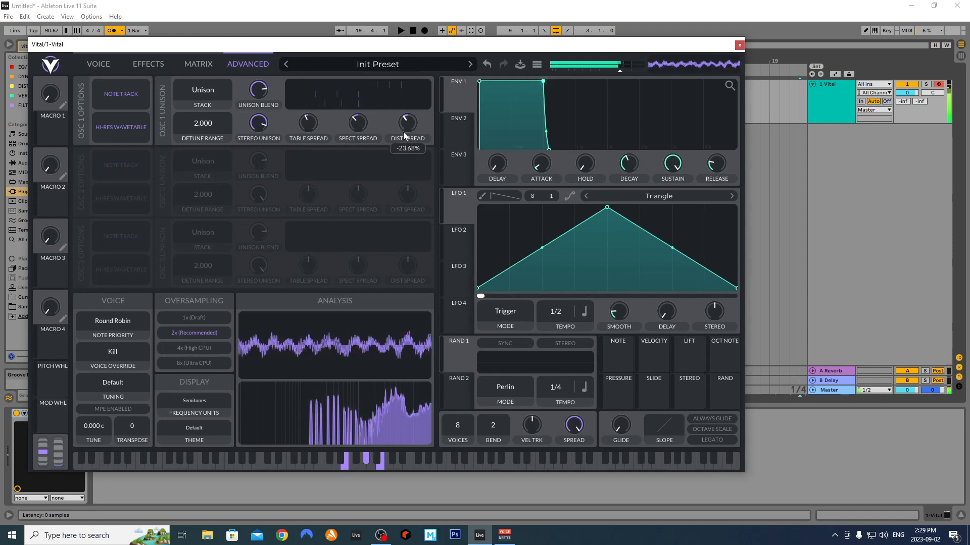
left_click_drag(256, 91, 258, 135)
- Return to the voice page, lengthen envelope 1's attack into a gradual rise, and lower its sustain slightly
left_click(98, 65)
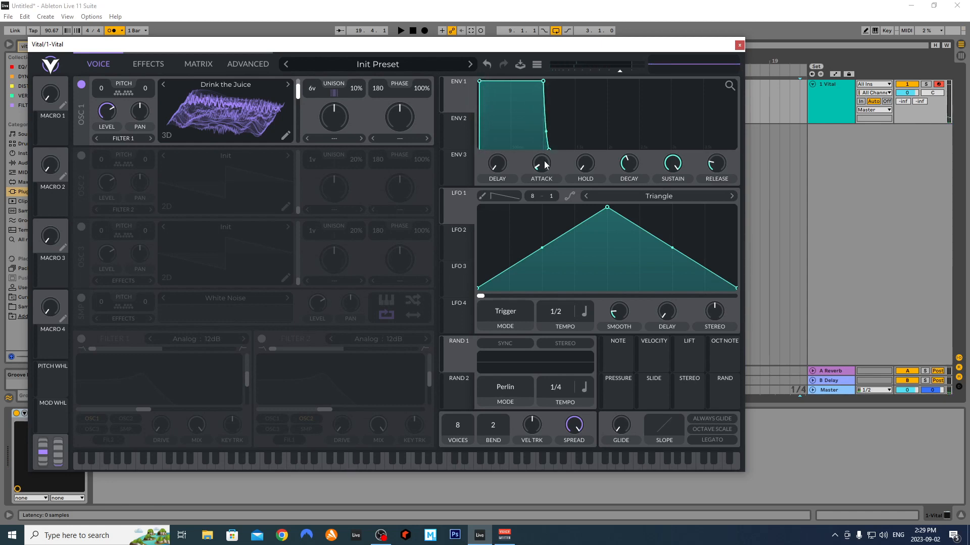
left_click_drag(545, 164, 548, 140)
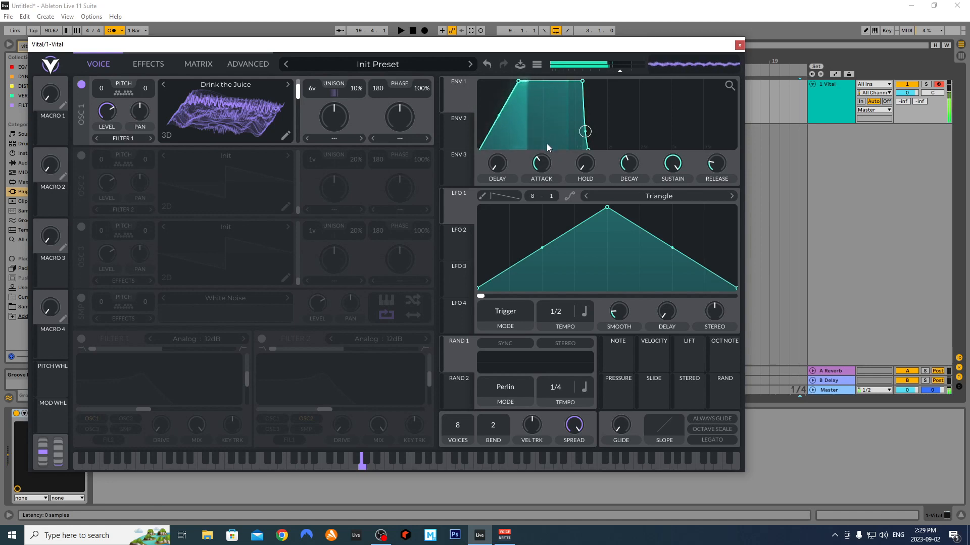
left_click_drag(543, 163, 542, 161)
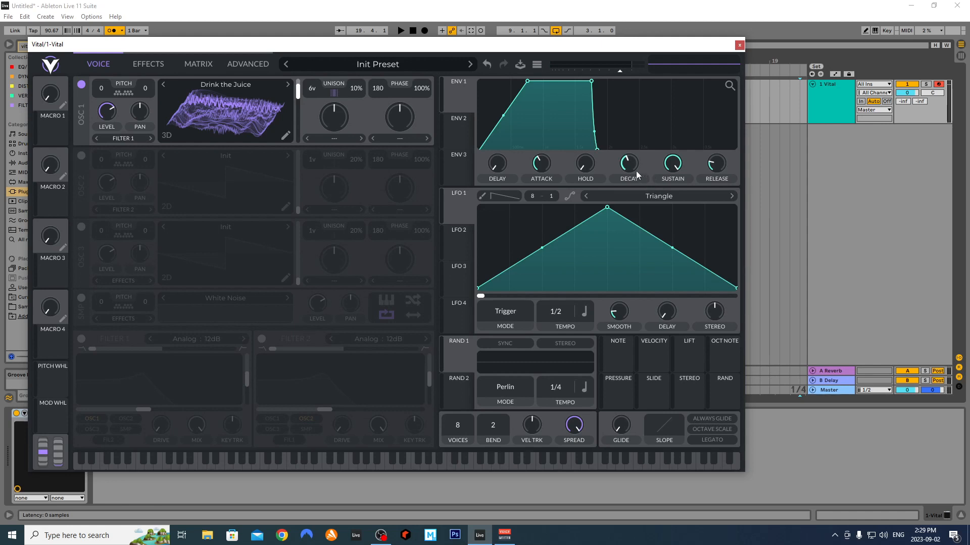
mouse_move(672, 167)
left_click_drag(672, 168, 673, 191)
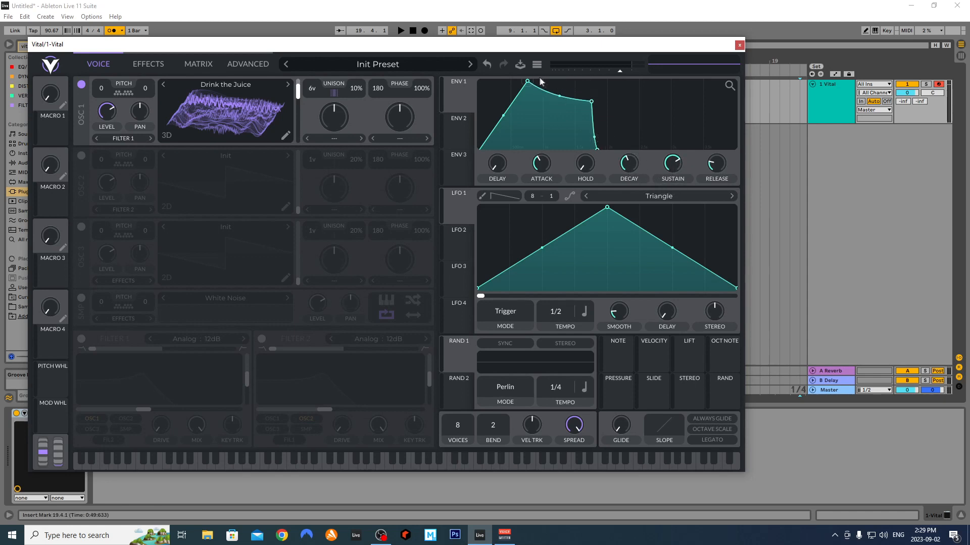
- Lengthen the decay and release of envelope 1
mouse_move(629, 169)
left_mouse_down()
mouse_move(629, 154)
mouse_move(630, 171)
left_mouse_up()
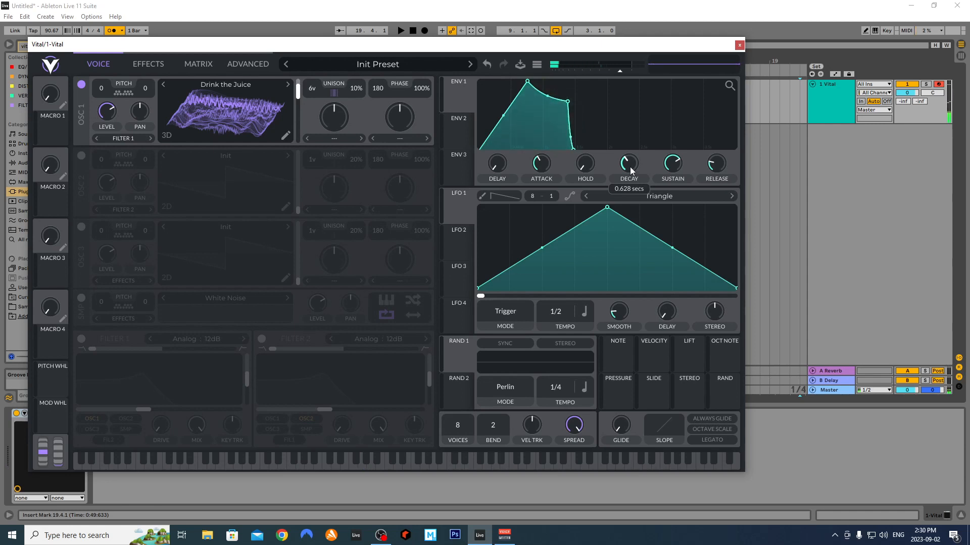
scroll(631, 168, "up", 5)
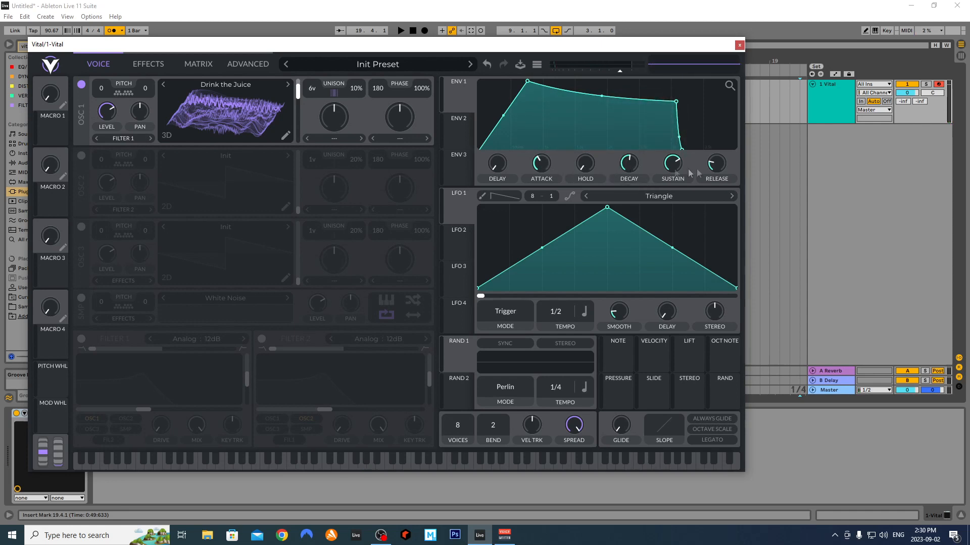
left_click_drag(721, 168, 718, 154)
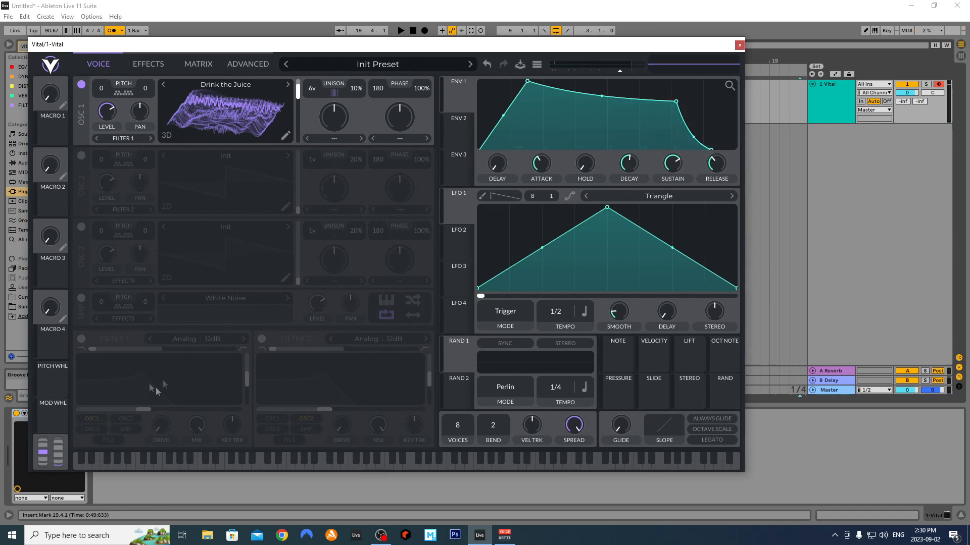
- Enable Filter 1 with some drive, assign envelope 1 to modulate its cutoff, and fine-tune the base cutoff
left_click(82, 339)
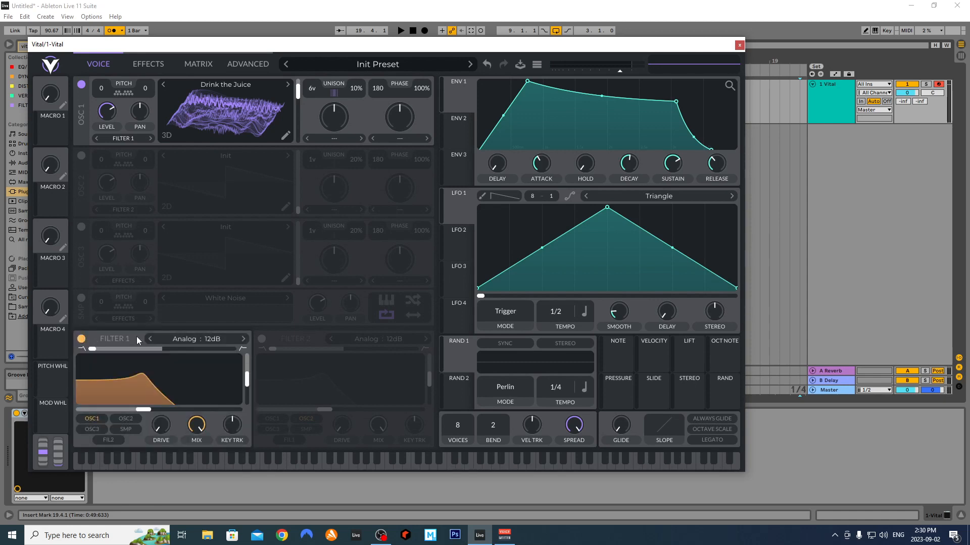
mouse_move(149, 408)
left_mouse_down()
mouse_move(174, 410)
mouse_move(172, 426)
mouse_move(168, 399)
mouse_move(168, 413)
left_mouse_up()
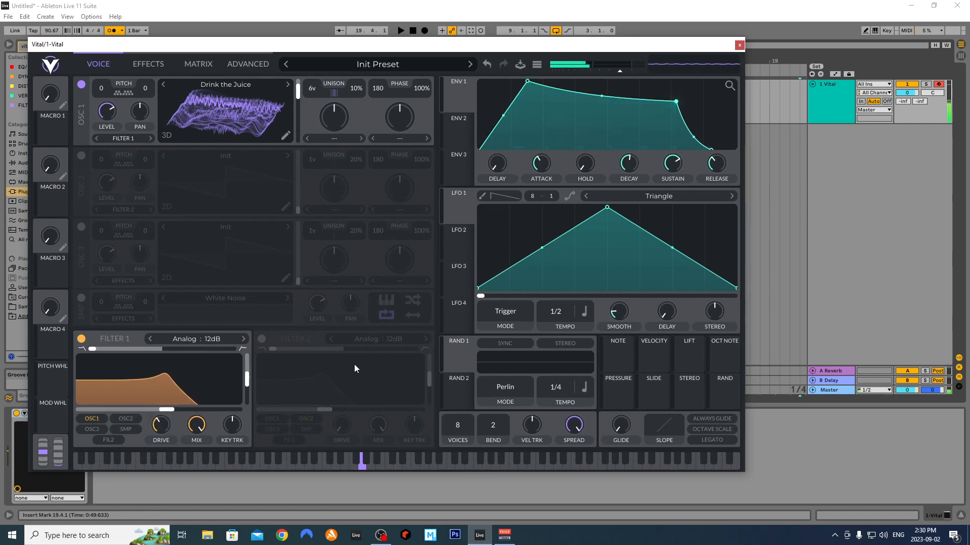
left_click_drag(458, 99, 160, 423)
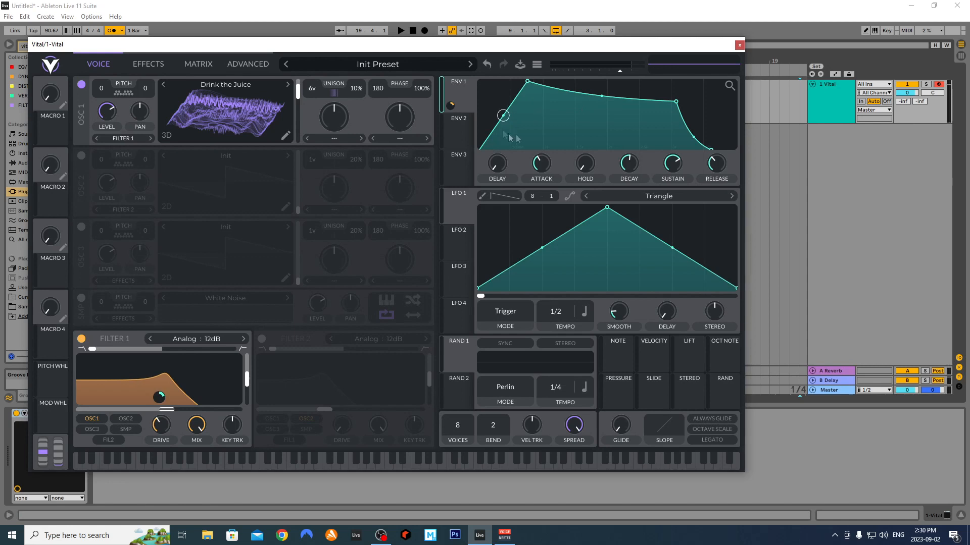
left_click_drag(165, 410, 150, 413)
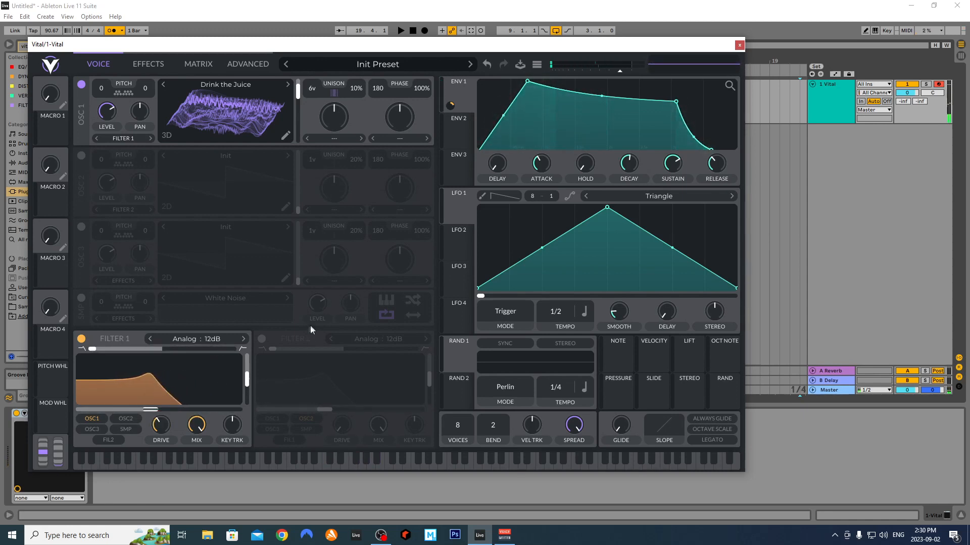
- Enable Filter 2 with Filter 1 as an input, and raise the synth's output volume slightly
left_click(262, 339)
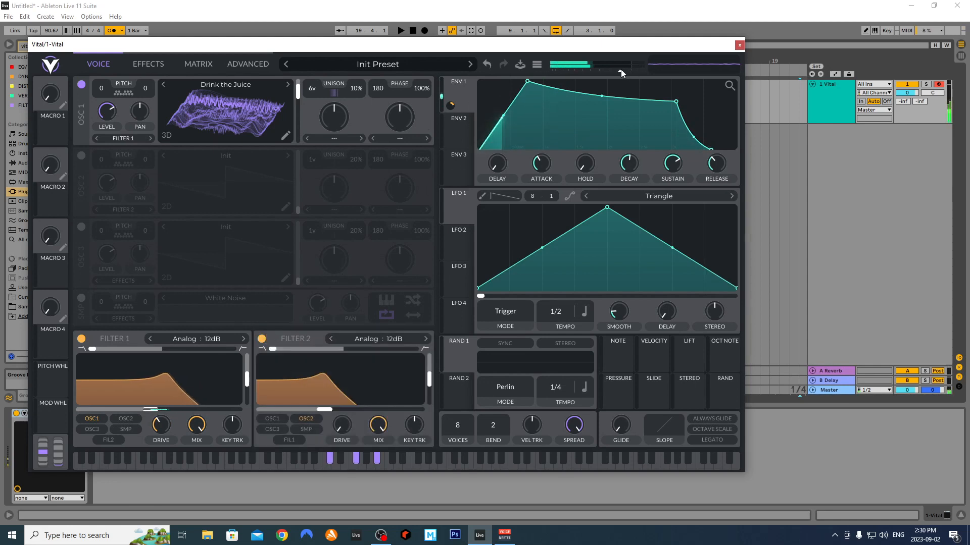
left_click_drag(620, 71, 624, 72)
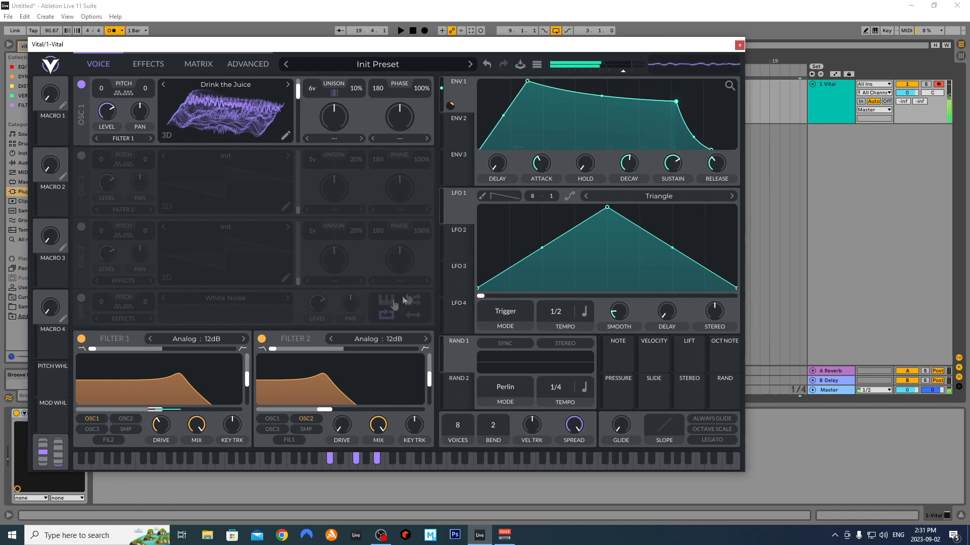
left_click(388, 339)
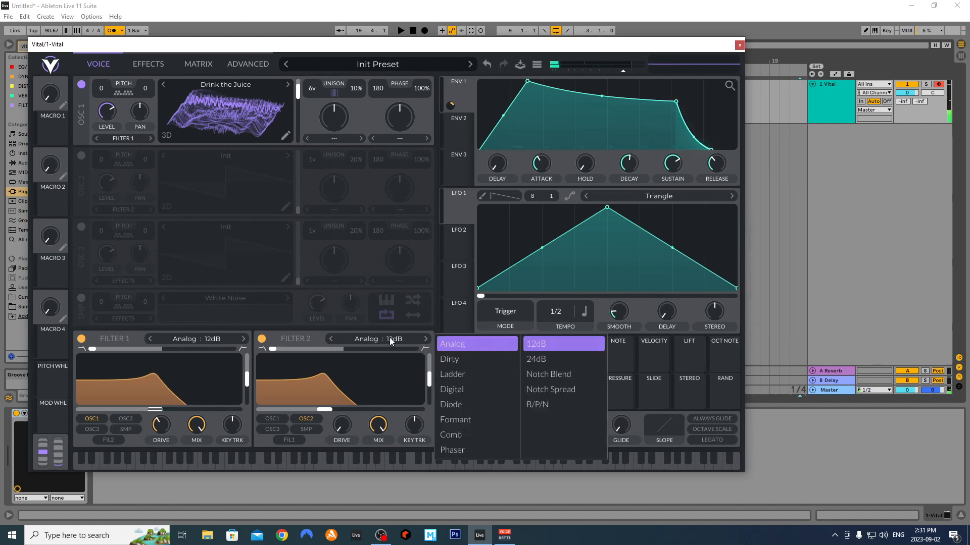
left_click(304, 446)
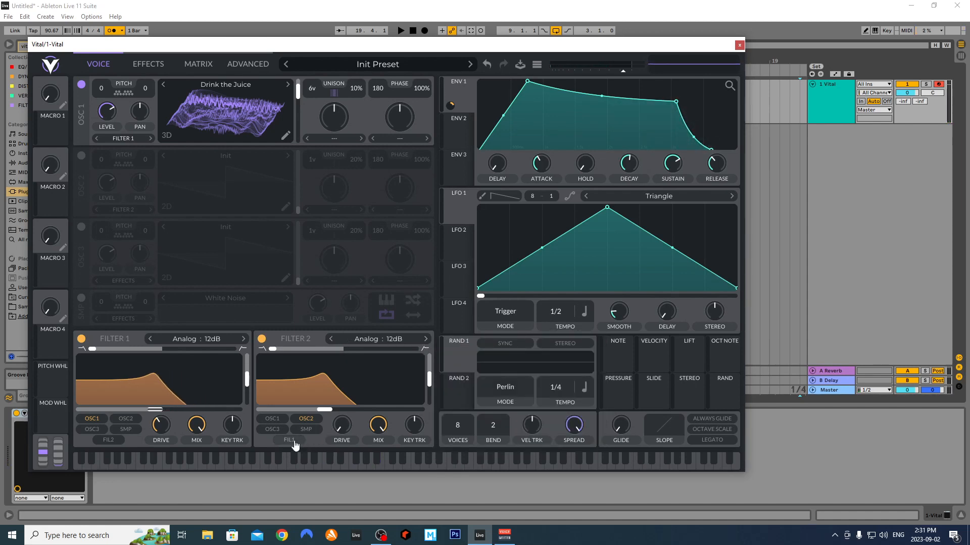
left_click(294, 442)
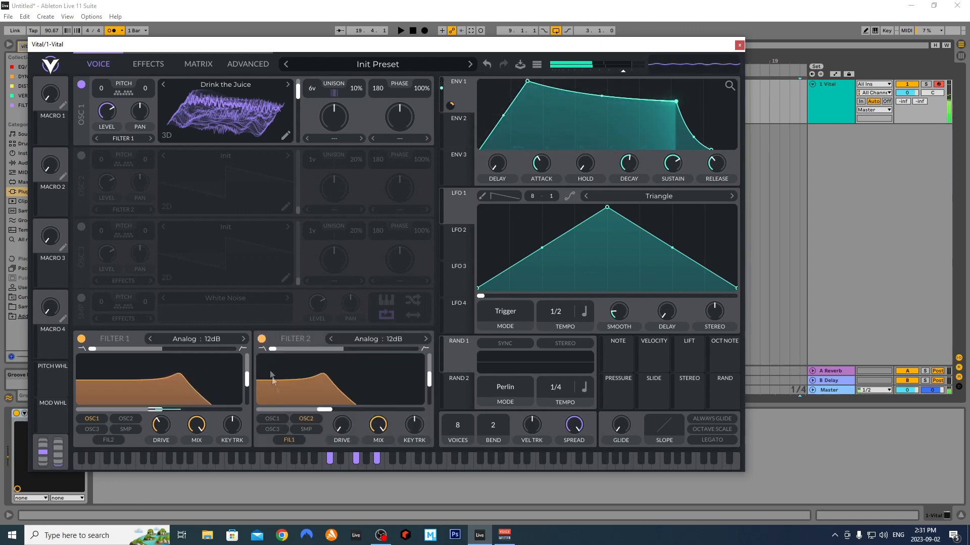
- Set Filter 2's type to Comb: Low High Flange+, raise its cutoff, and lower its mix to about 43%
left_click(371, 339)
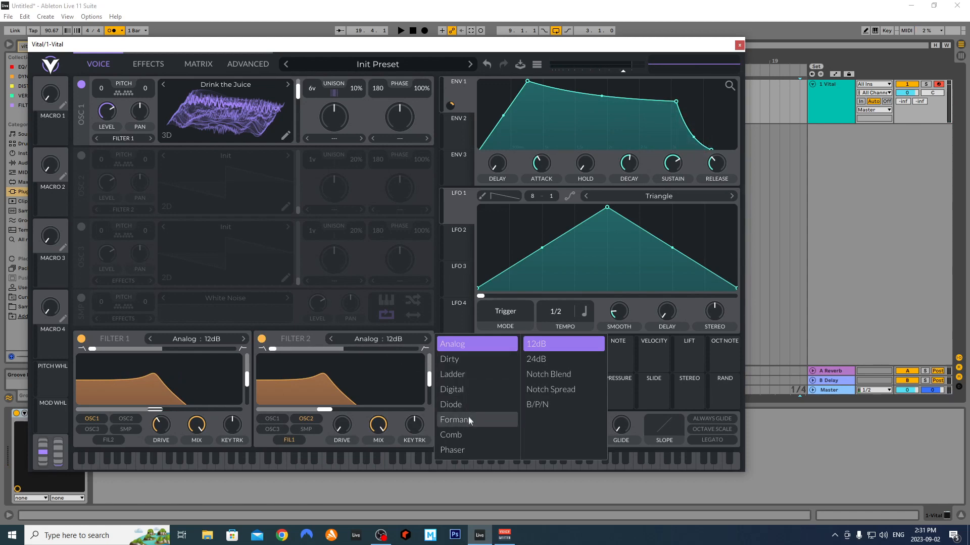
left_click(466, 436)
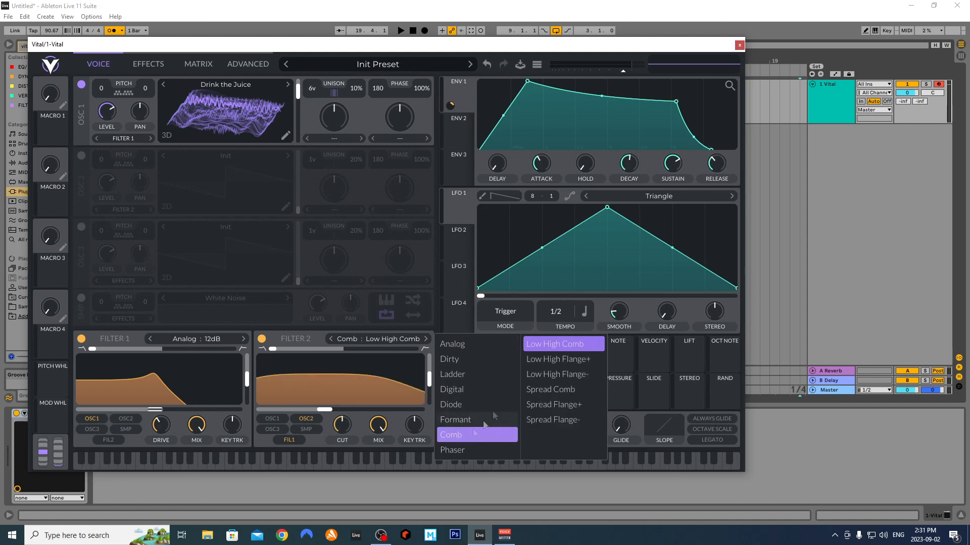
left_click(559, 361)
left_click_drag(334, 411, 369, 413)
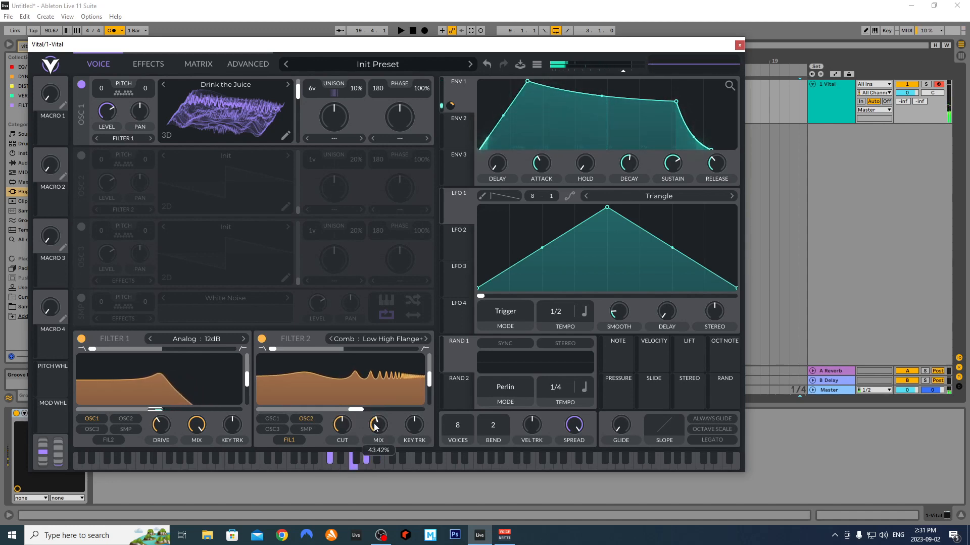
left_click_drag(340, 437, 346, 417)
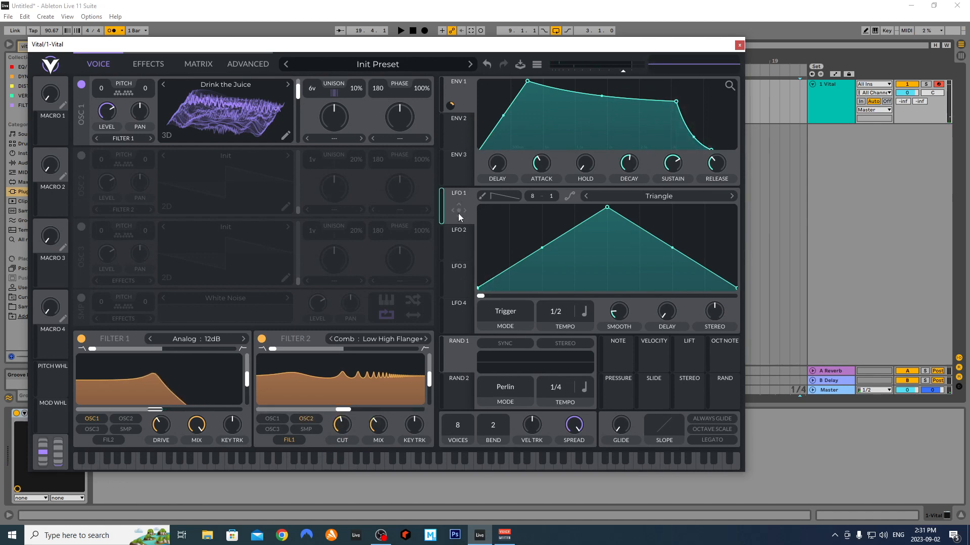
- Assign LFO 1 to modulate Filter 2's mix, and set the LFO rate in seconds at about 3.098 secs
left_click_drag(457, 207, 378, 428)
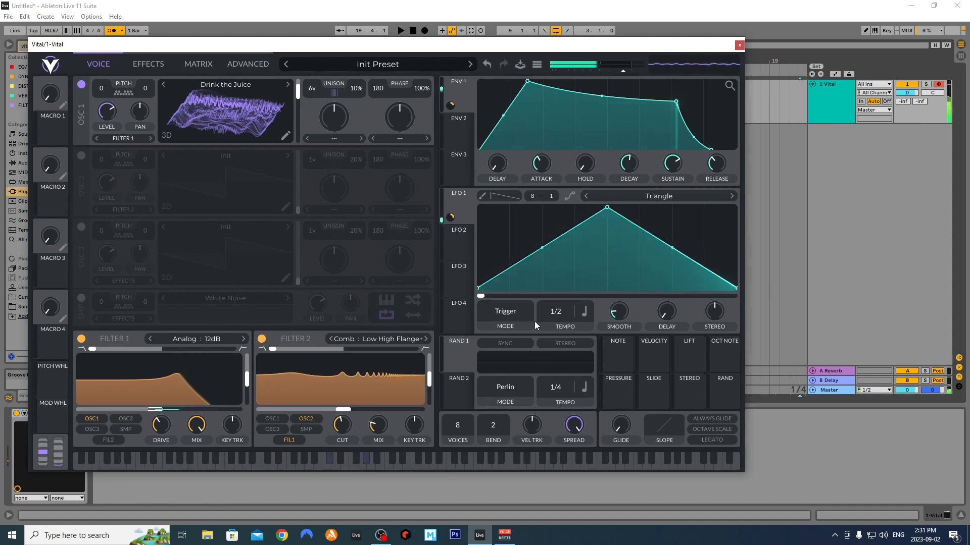
left_click(585, 312)
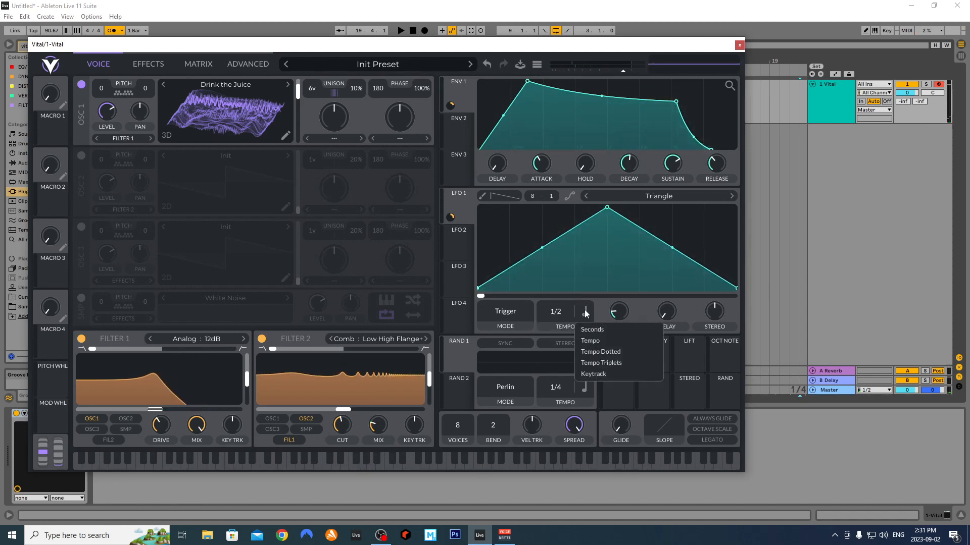
left_click(588, 329)
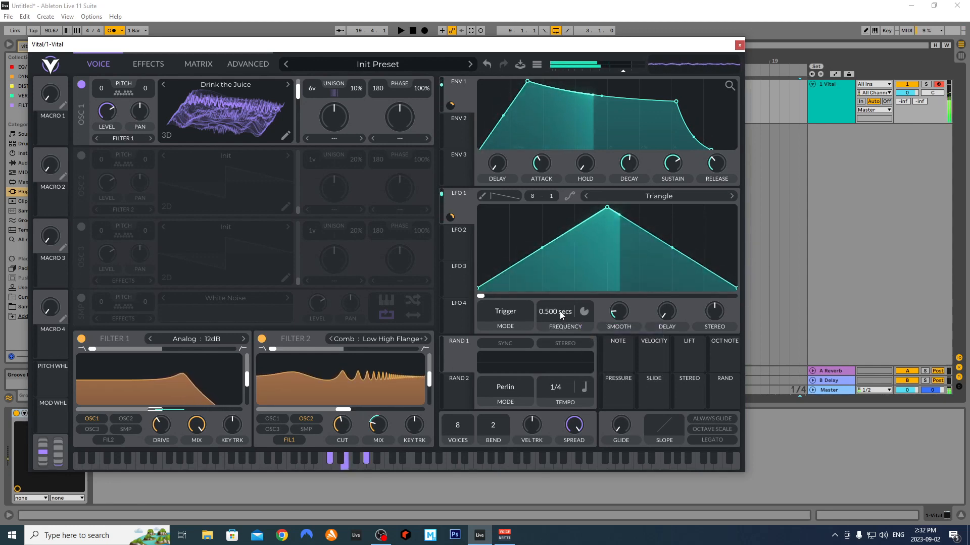
left_click_drag(559, 311, 559, 323)
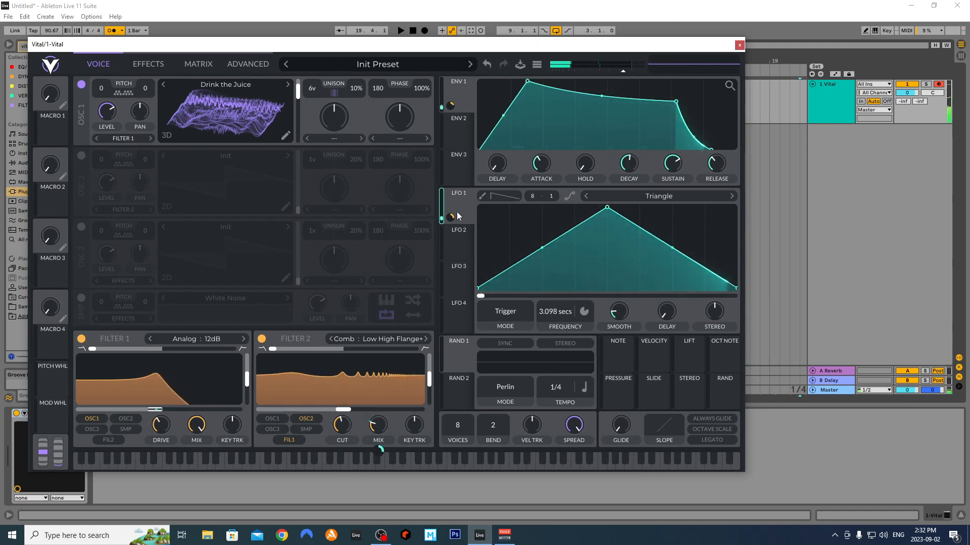
- Assign LFO 1 to Filter 2's cutoff, lower the base cutoff slightly, and remove the LFO modulation from the Cut control
left_click_drag(450, 216, 341, 421)
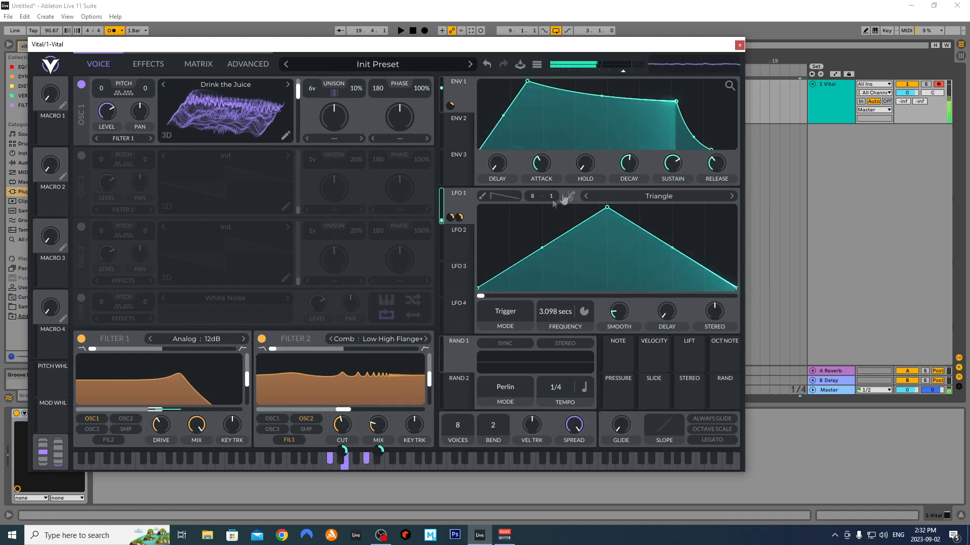
left_click_drag(459, 217, 350, 412)
mouse_move(341, 398)
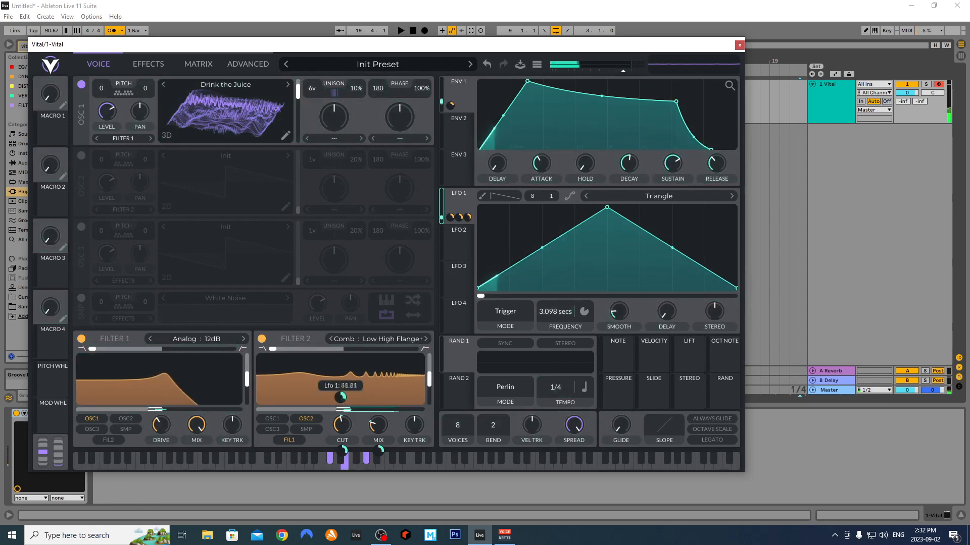
mouse_move(342, 420)
left_mouse_down()
mouse_move(341, 429)
mouse_move(336, 410)
left_mouse_up()
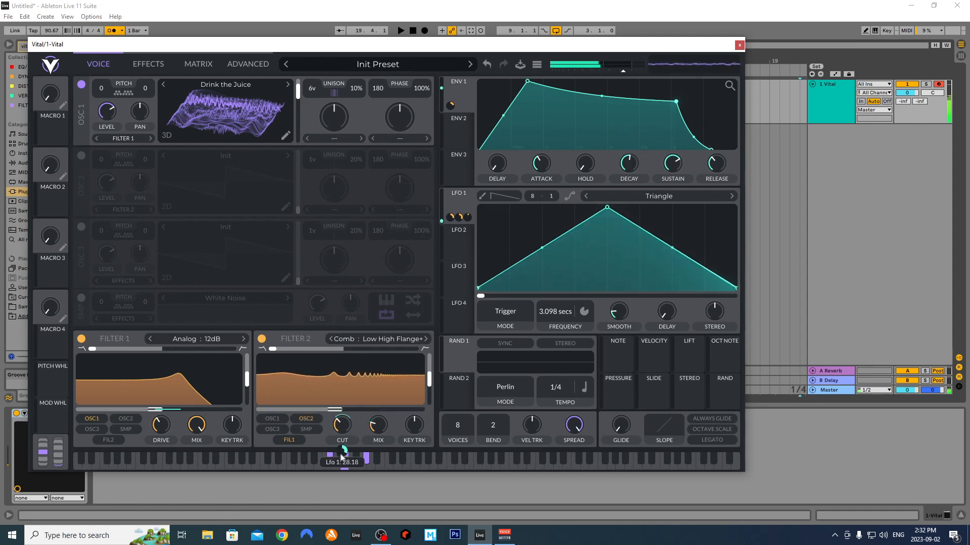
right_click(346, 451)
left_click(362, 376)
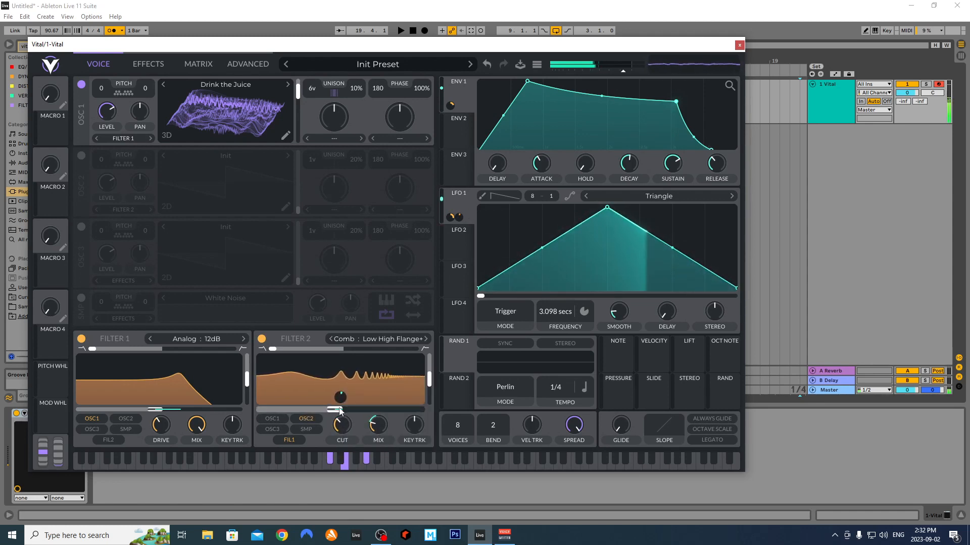
- Fine-tune Filter 2's mix and raise Filter 1's base cutoff slightly
left_click_drag(383, 429, 380, 426)
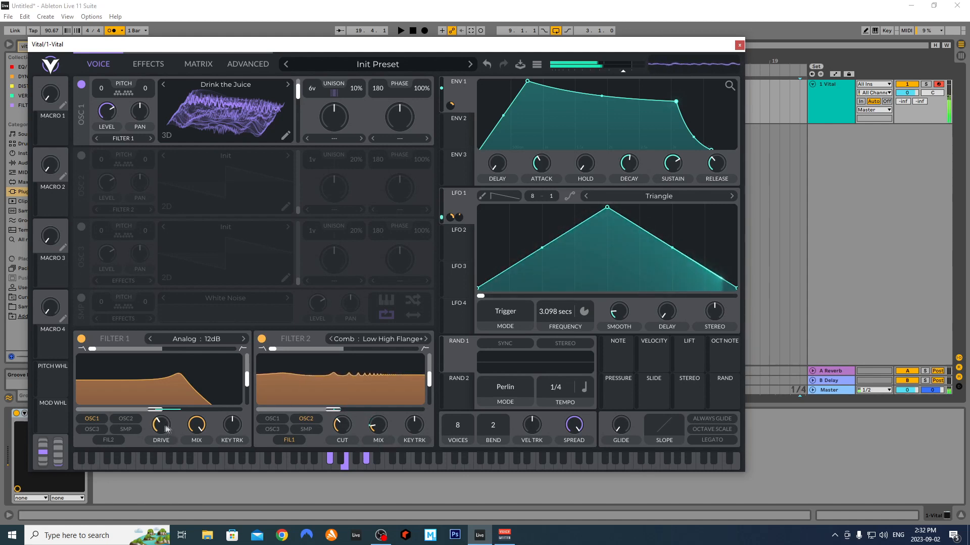
mouse_move(159, 410)
left_mouse_down()
mouse_move(170, 413)
mouse_move(162, 413)
left_mouse_up()
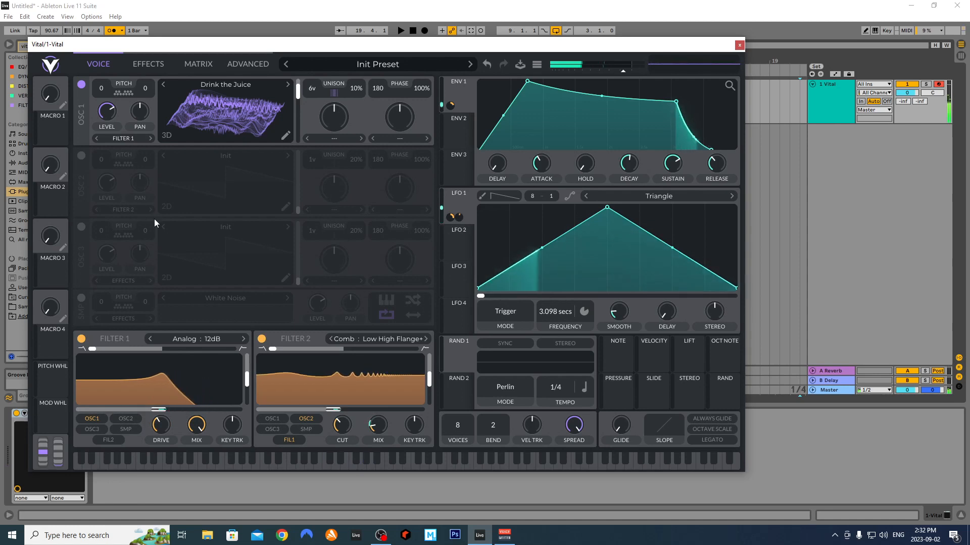
- Enable oscillator 2 at -12 pitch, routed to Filter 1, with 3 unison voices, 3% detune and a reduced level
left_click(81, 155)
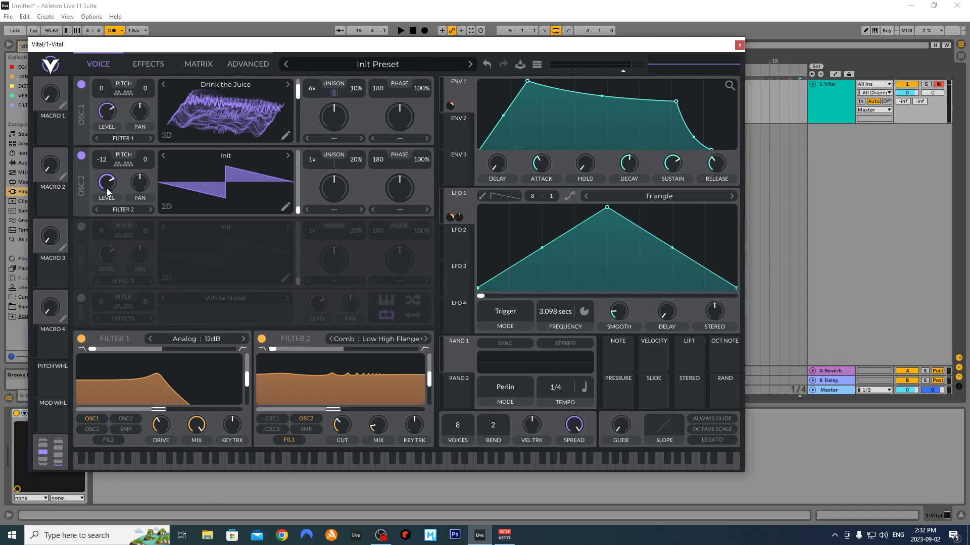
left_click_drag(110, 183, 109, 212)
left_click(129, 209)
left_click(126, 221)
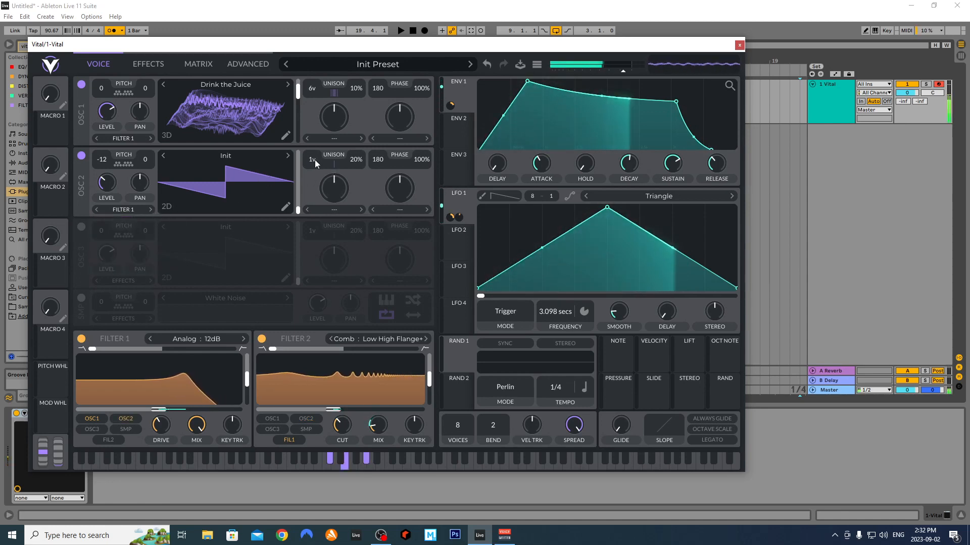
left_click_drag(314, 160, 357, 178)
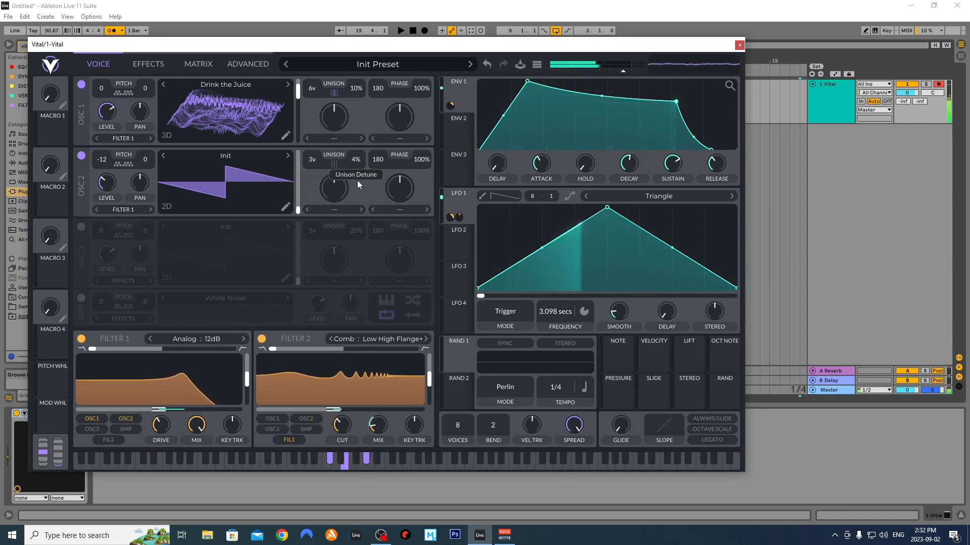
mouse_move(107, 185)
left_mouse_down()
mouse_move(113, 196)
mouse_move(114, 187)
left_mouse_up()
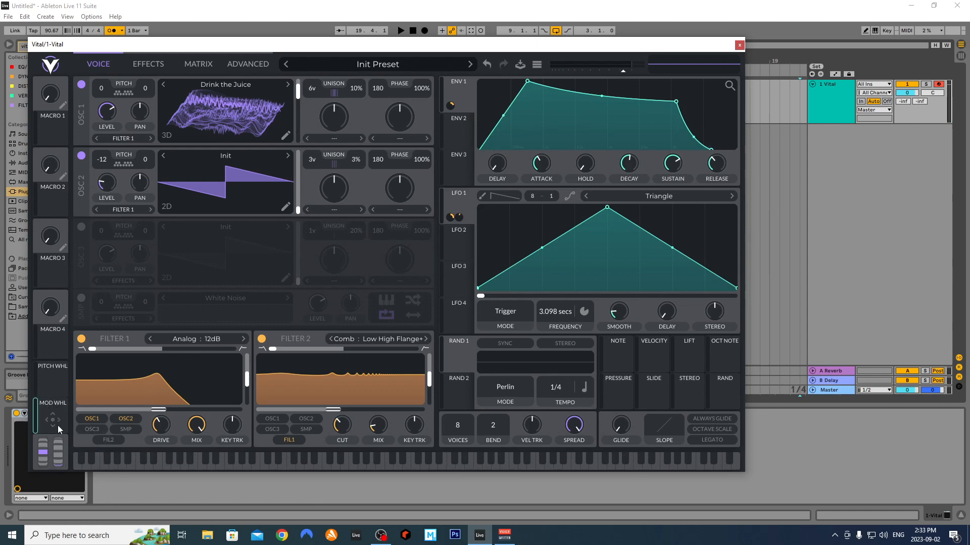
- Assign the mod wheel to modulate Filter 1's cutoff and review the routing in the modulation matrix
left_click_drag(54, 421, 160, 413)
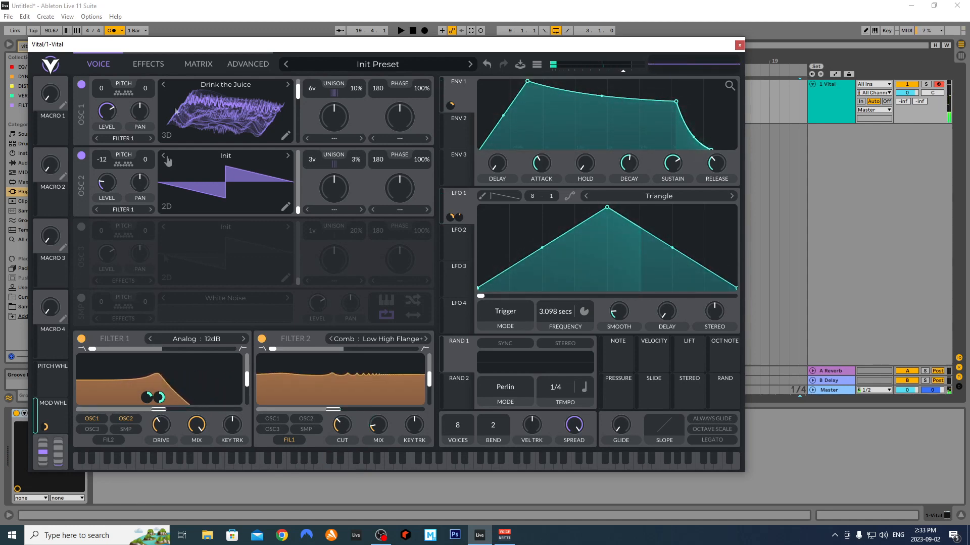
left_click(197, 64)
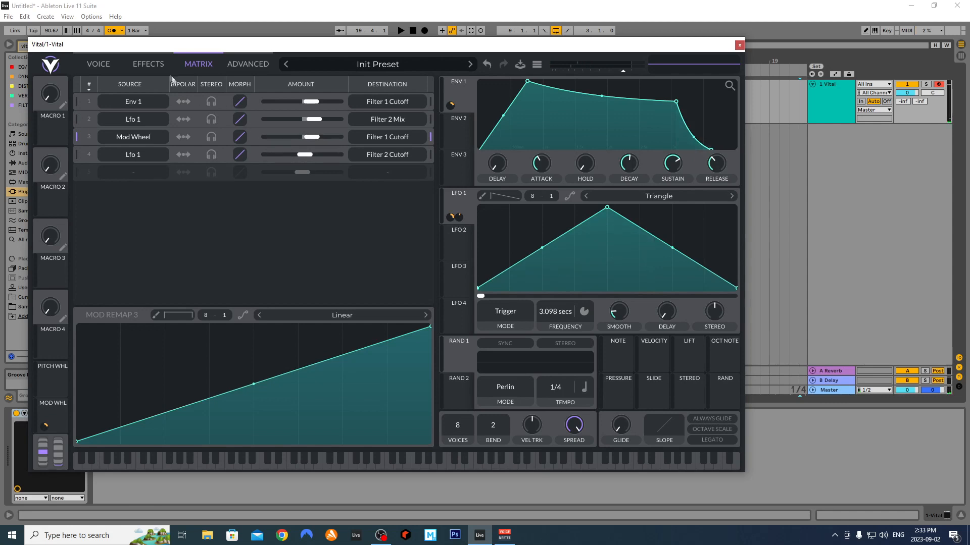
- Enable the chorus effect, lower its mix, and increase its depth
left_click(154, 64)
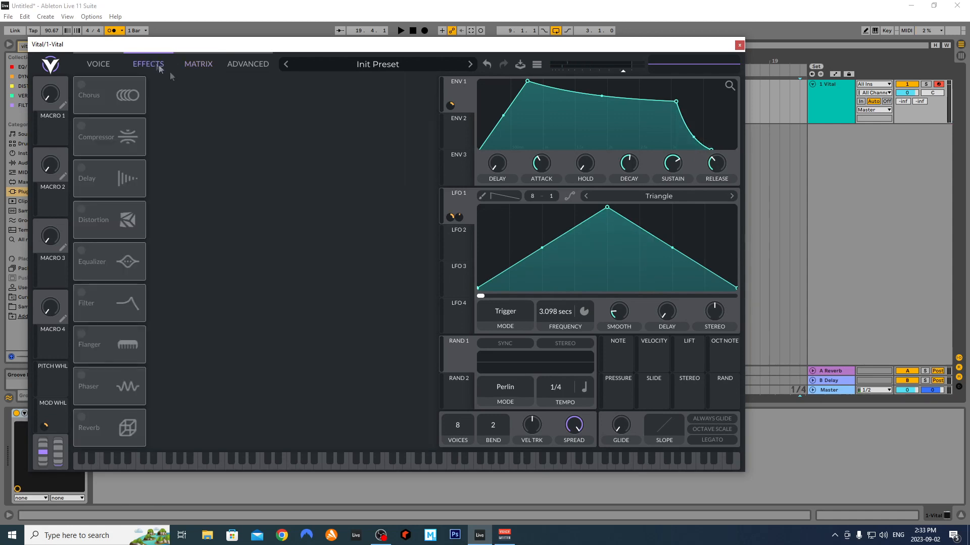
left_click(87, 95)
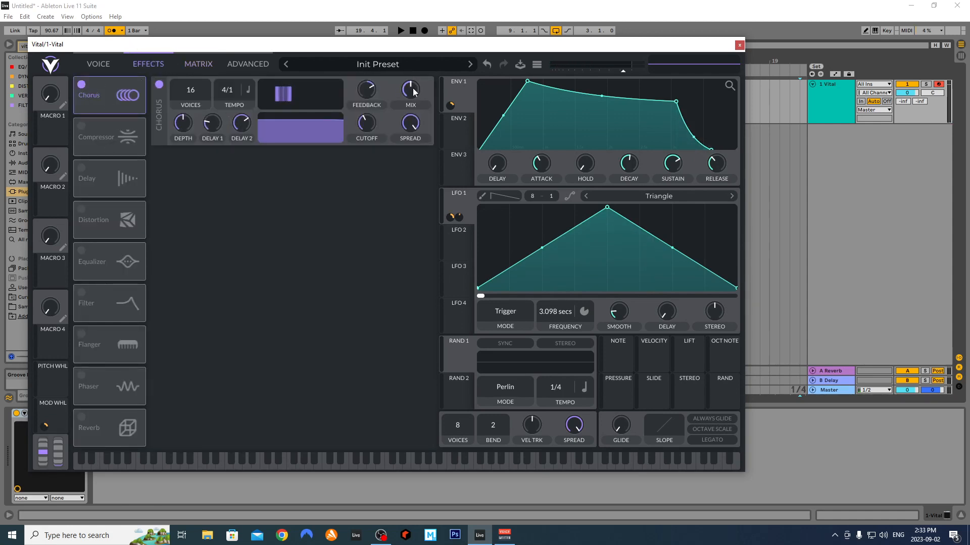
mouse_move(413, 91)
left_mouse_down()
mouse_move(413, 116)
mouse_move(415, 94)
left_mouse_up()
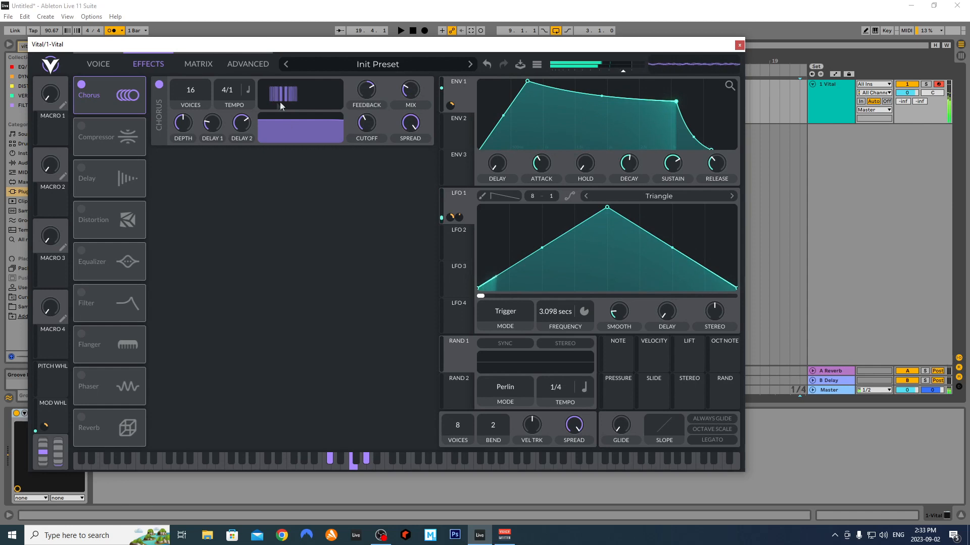
mouse_move(184, 127)
left_mouse_down()
mouse_move(187, 110)
mouse_move(190, 119)
left_mouse_up()
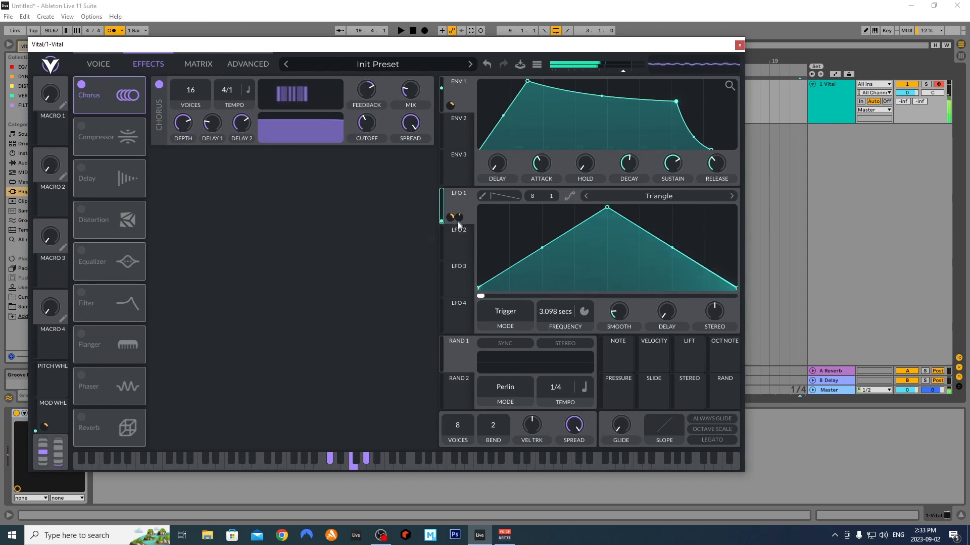
left_click_drag(465, 217, 412, 94)
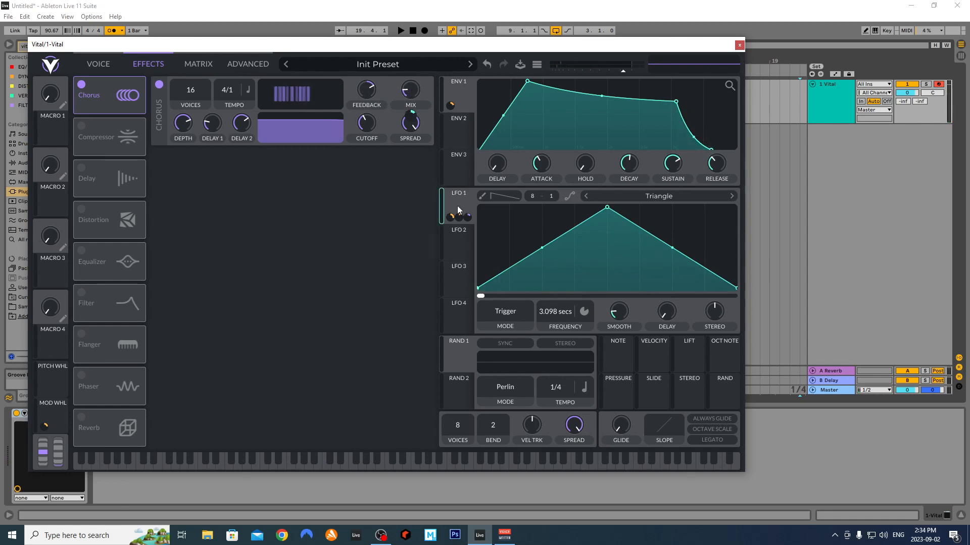
right_click(414, 118)
left_click(457, 122)
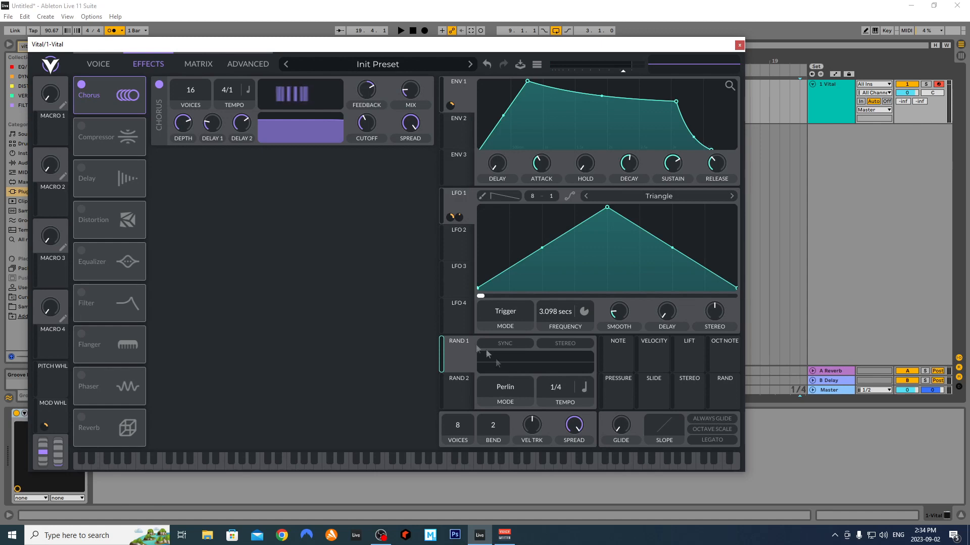
- Modulate the chorus mix with Random 1 at a rate of 4.147 secs, and raise the synth's output volume slightly
left_click_drag(458, 358, 409, 92)
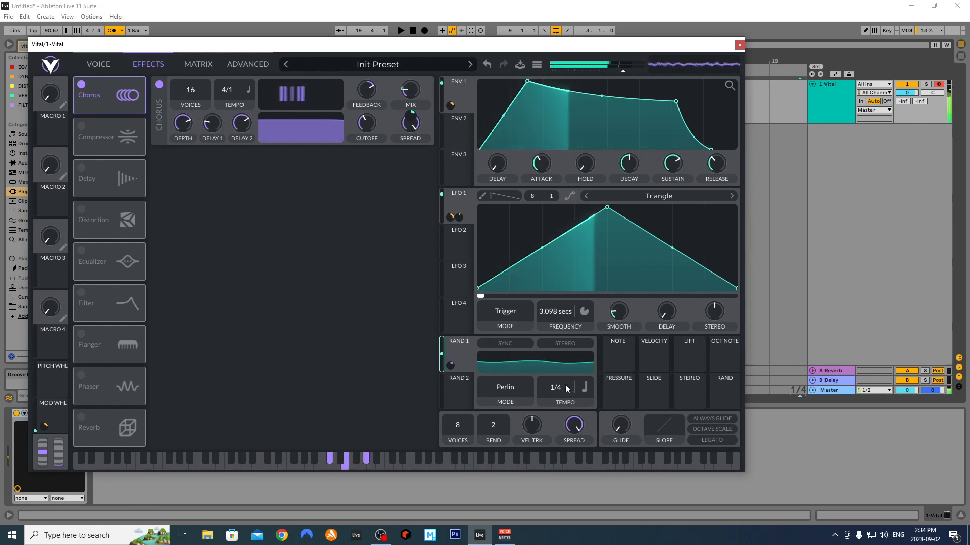
left_click(584, 387)
left_click(593, 403)
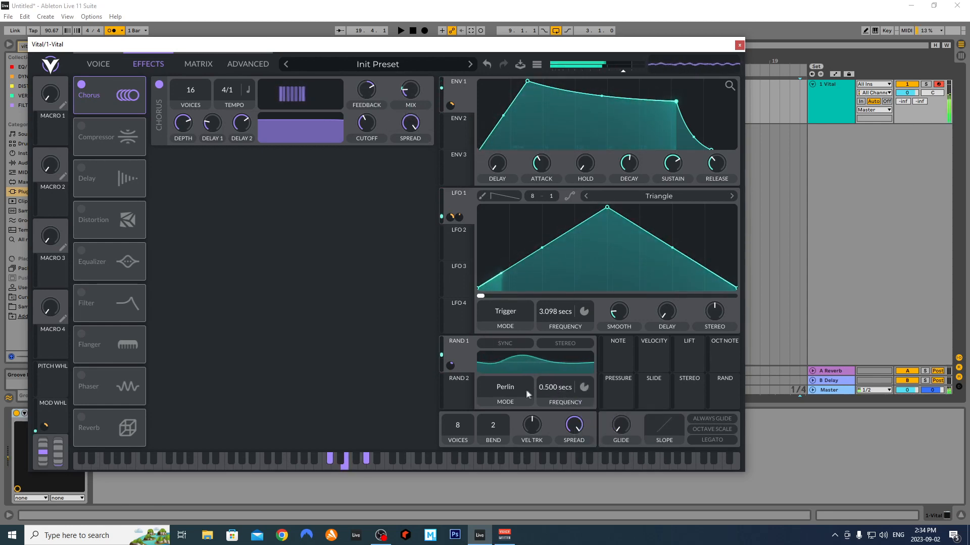
scroll(557, 397, "up", 6)
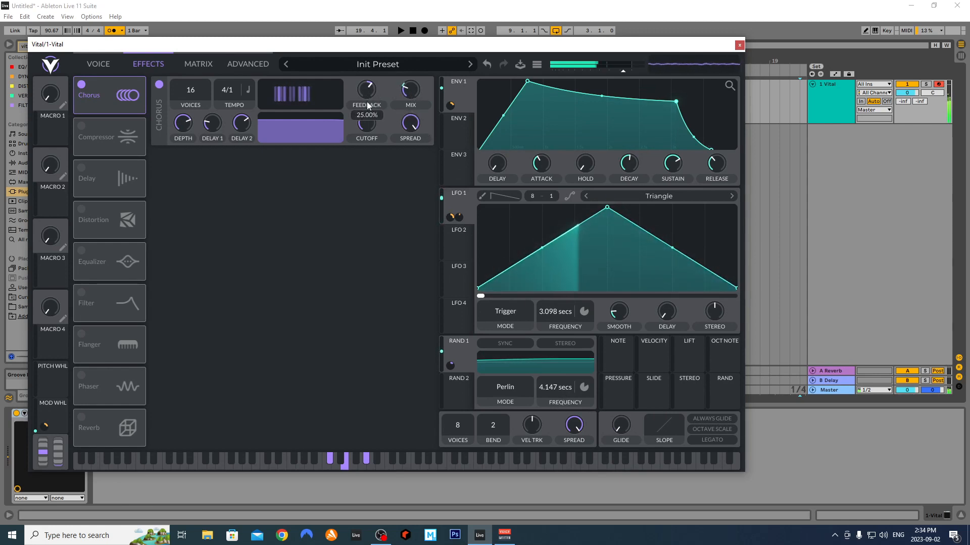
left_click_drag(622, 74, 633, 72)
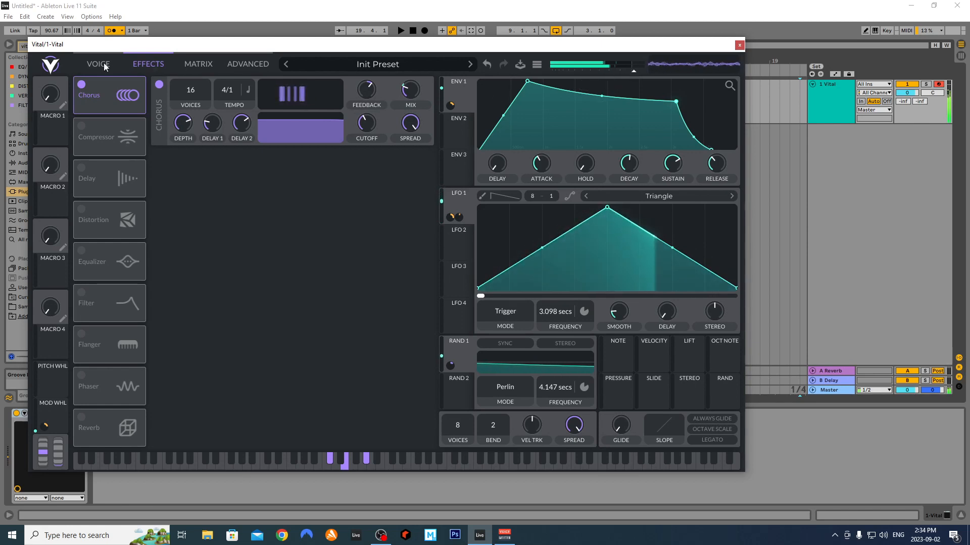
- Enable the equalizer ahead of the chorus and cut its low band by about 7 dB
left_click(82, 251)
left_click_drag(86, 254, 105, 90)
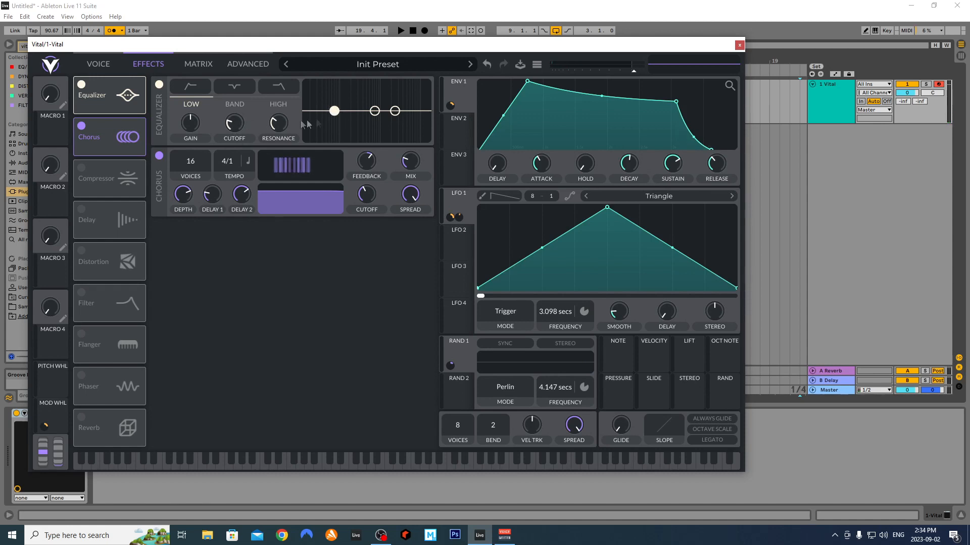
left_click_drag(346, 112, 343, 131)
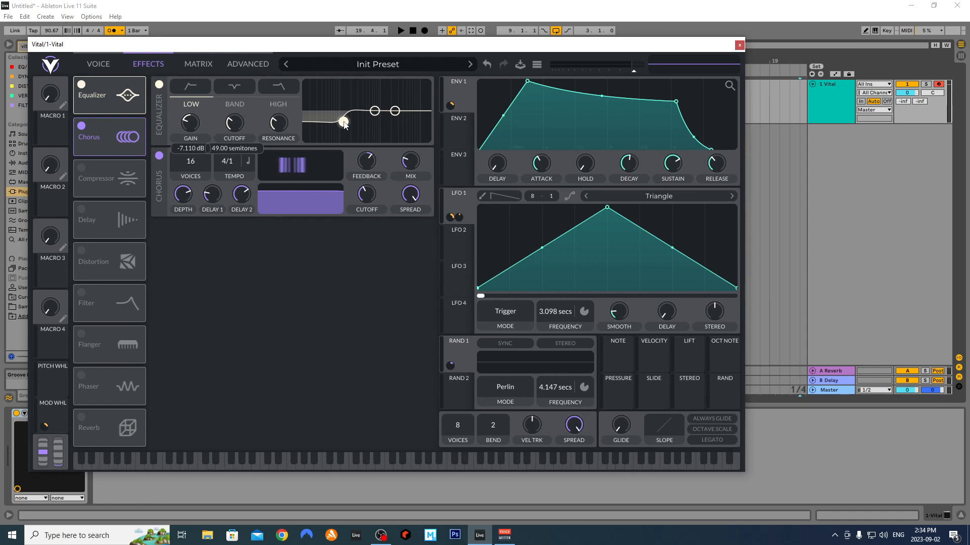
- Boost the equalizer's middle band slightly and compare the sound with the equalizer bypassed
left_click_drag(344, 122, 378, 105)
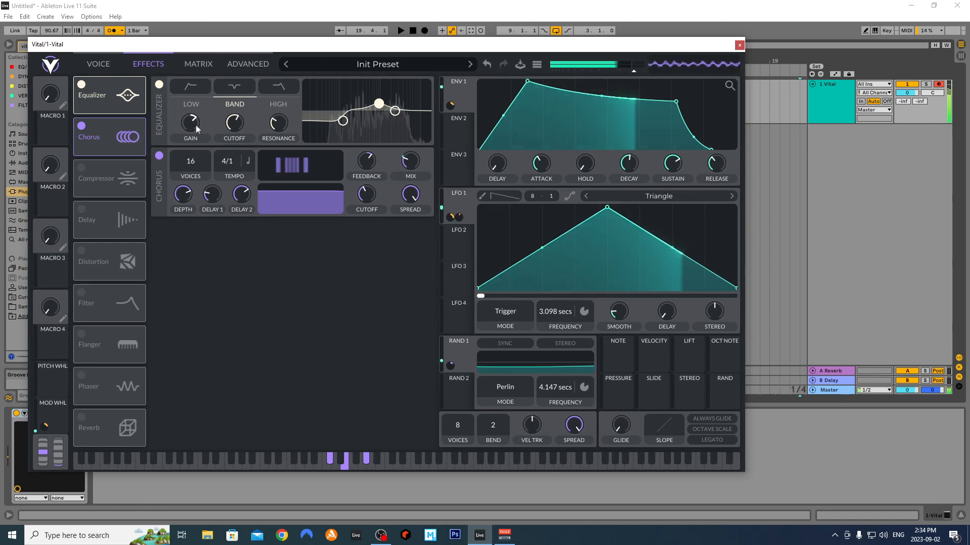
left_click_drag(196, 129, 195, 132)
left_click(159, 85)
left_click(159, 85)
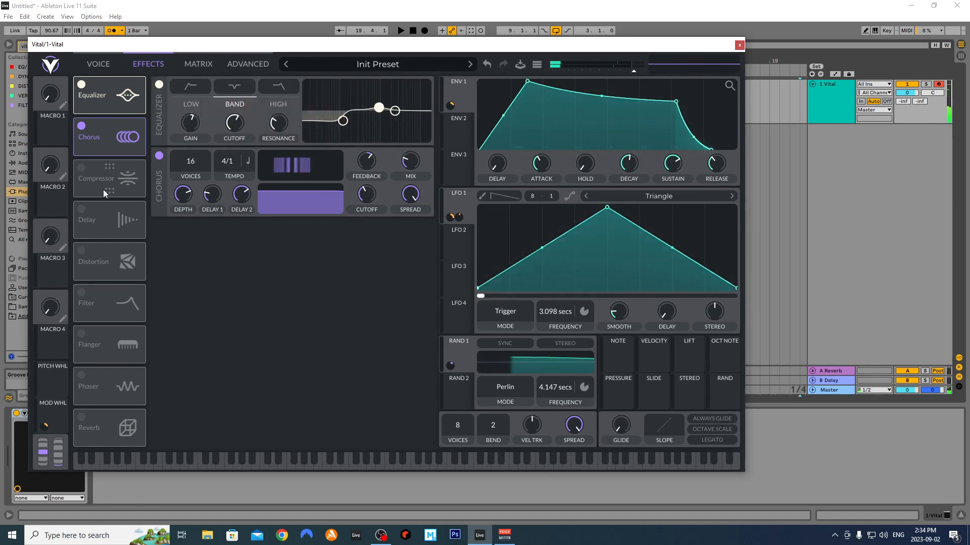
- Enable distortion between the equalizer and the chorus, and lower its mix to about 0.157
left_click_drag(102, 251, 86, 136)
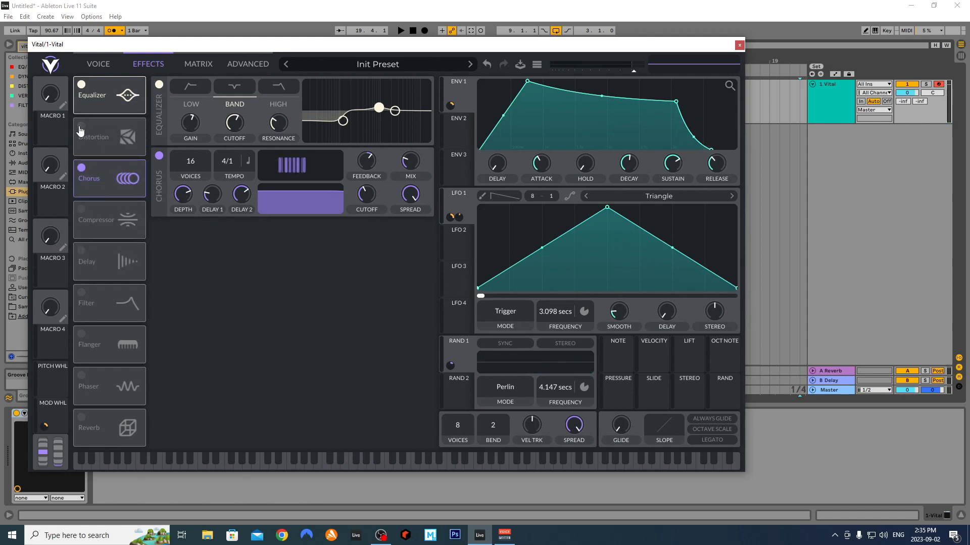
left_click(80, 127)
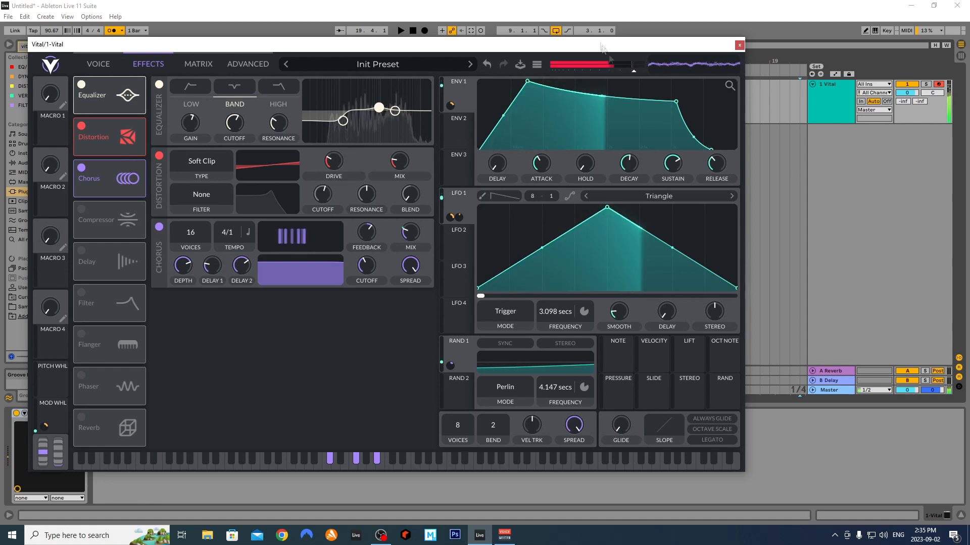
left_click_drag(403, 159, 404, 165)
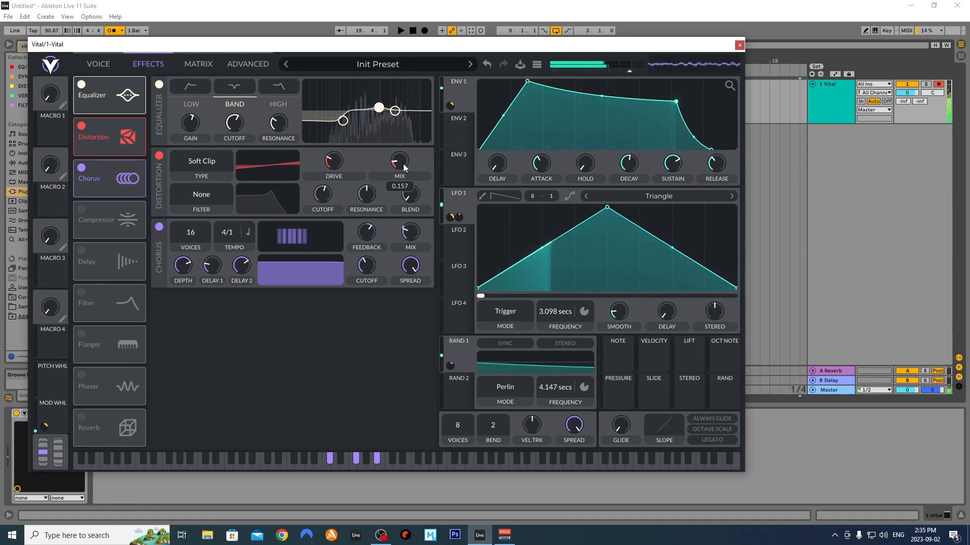
- Change the distortion type to Linear Fold, fine-tune its drive, and bring its mix to about 0.368
left_click(202, 161)
left_click(202, 197)
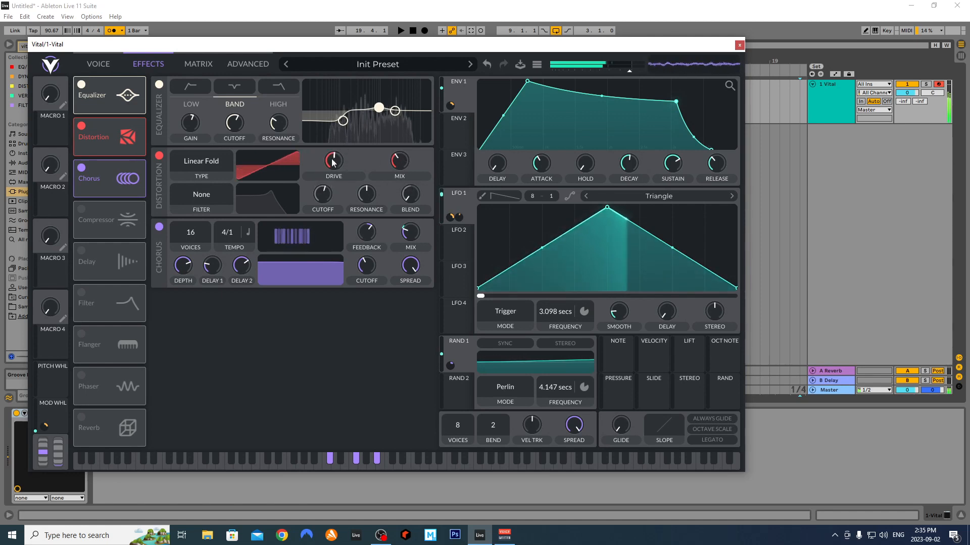
left_click_drag(337, 180, 336, 172)
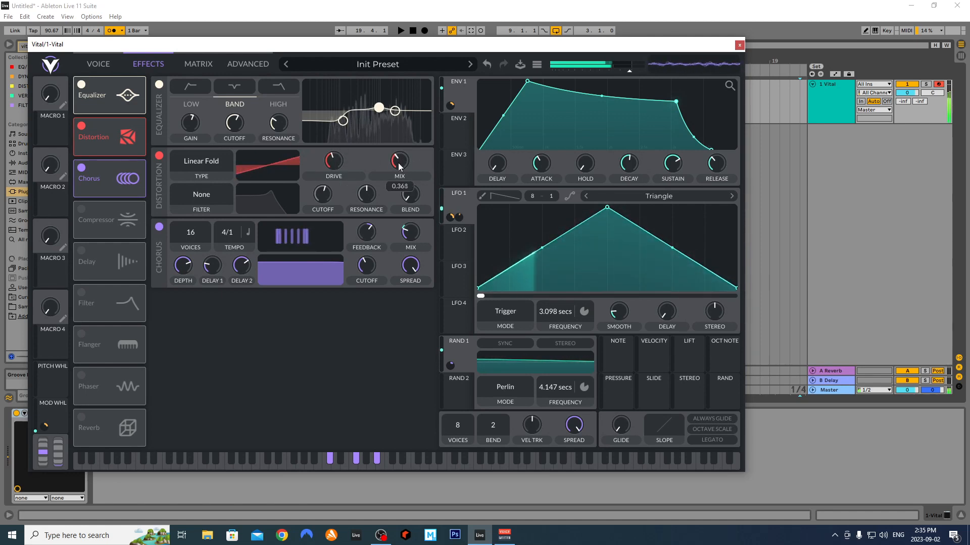
- Set the distortion filter to Post, tune it with a slightly lower distortion mix, and raise the master volume slightly
left_click(202, 197)
left_click(196, 223)
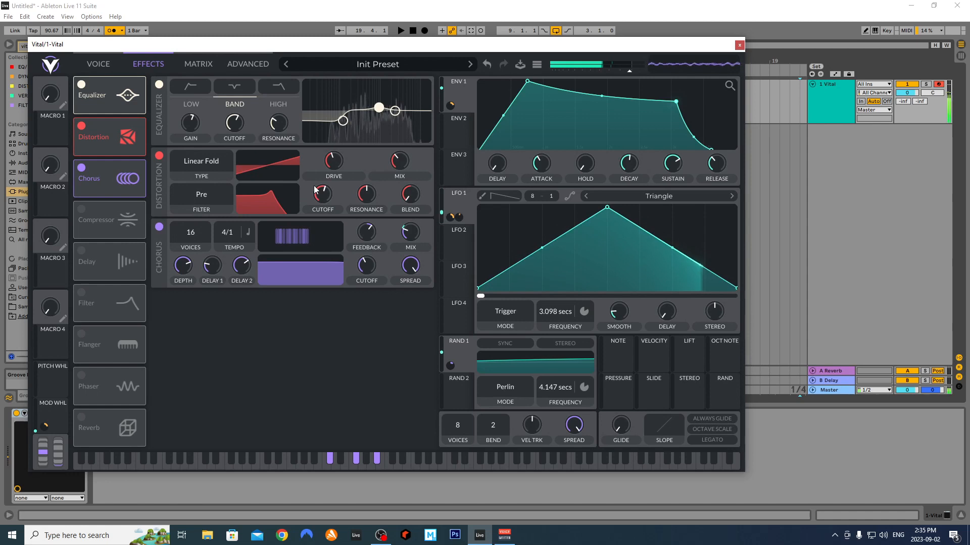
left_click(202, 195)
left_click(206, 234)
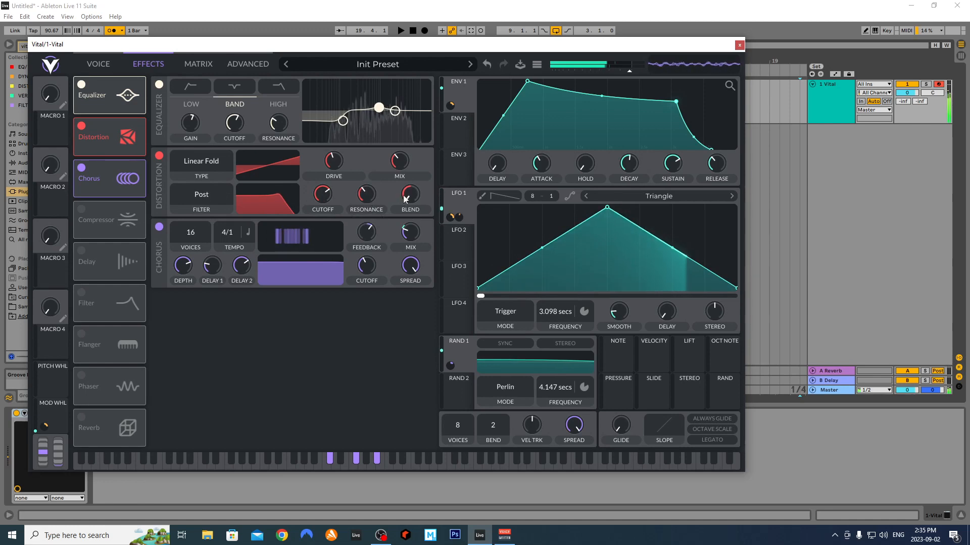
left_click_drag(402, 169, 402, 174)
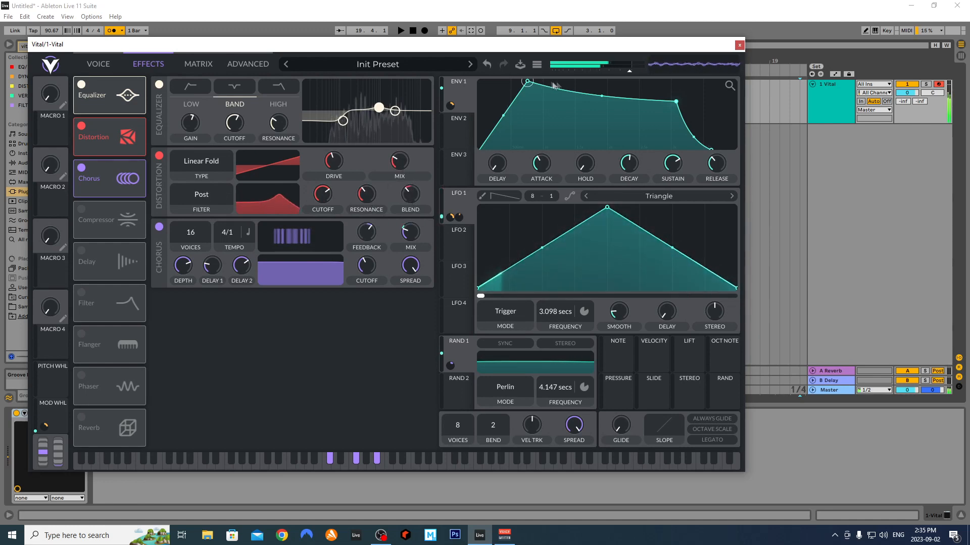
left_click_drag(632, 71, 640, 72)
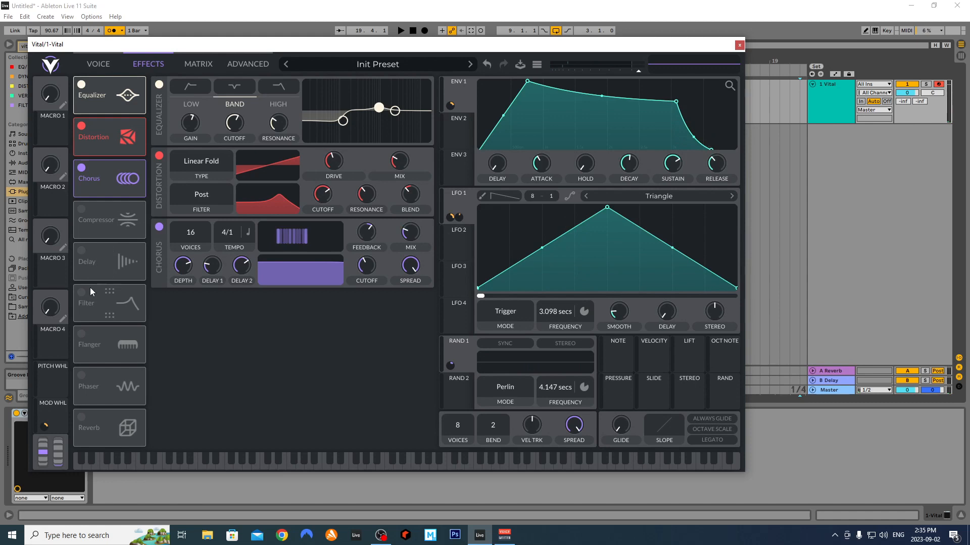
- Place the flanger directly after the chorus, enable it, and lower its mix to about 29%
left_click_drag(90, 345, 91, 220)
left_click(81, 209)
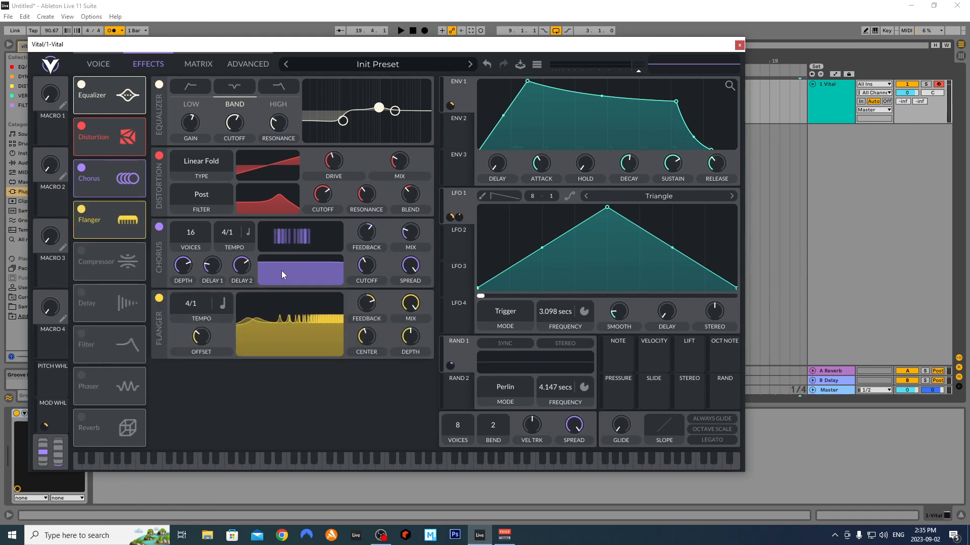
left_click_drag(411, 357, 408, 357)
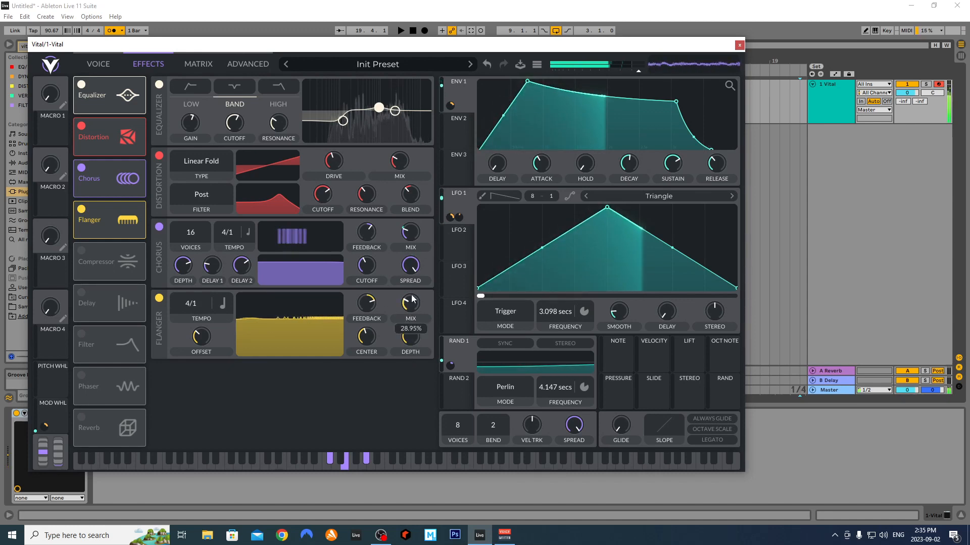
- Raise the flanger's center, and reduce its mix and depth for a subtler effect
left_click_drag(365, 336, 368, 320)
left_click_drag(412, 309, 412, 307)
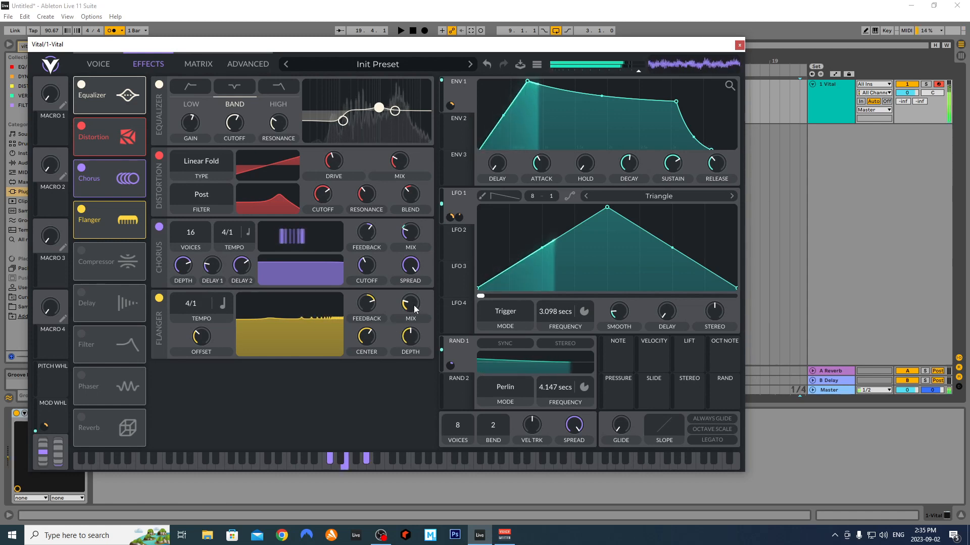
left_click_drag(414, 305, 368, 364)
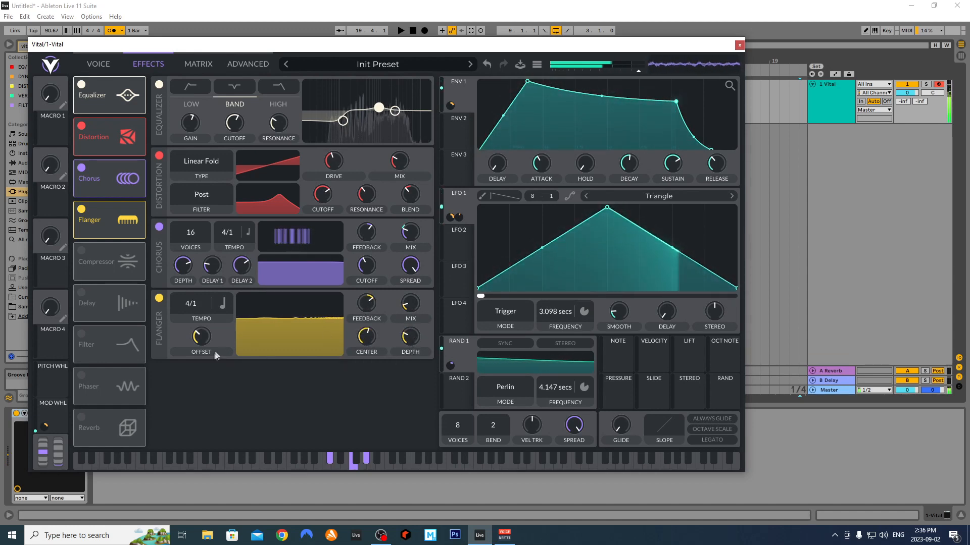
- Enable the reverb and fine-tune its high shelf and mix, and lengthen envelope 1's attack to about 1.323 seconds
left_click(81, 417)
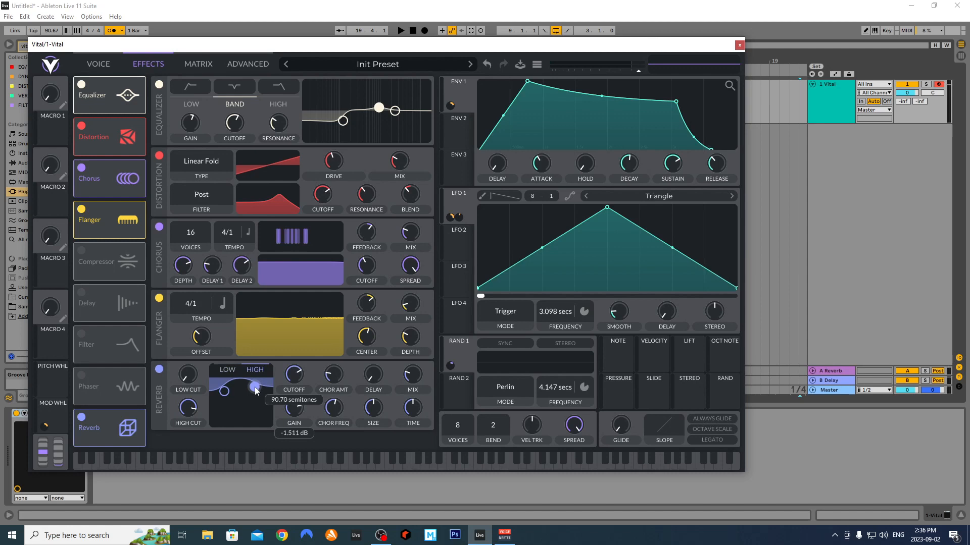
scroll(193, 372, "up", 5)
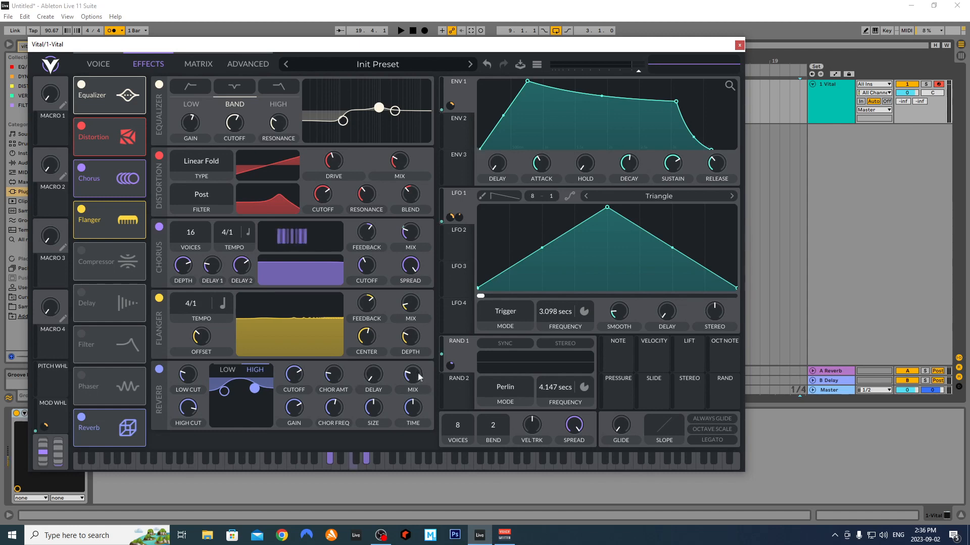
scroll(416, 376, "up", 7)
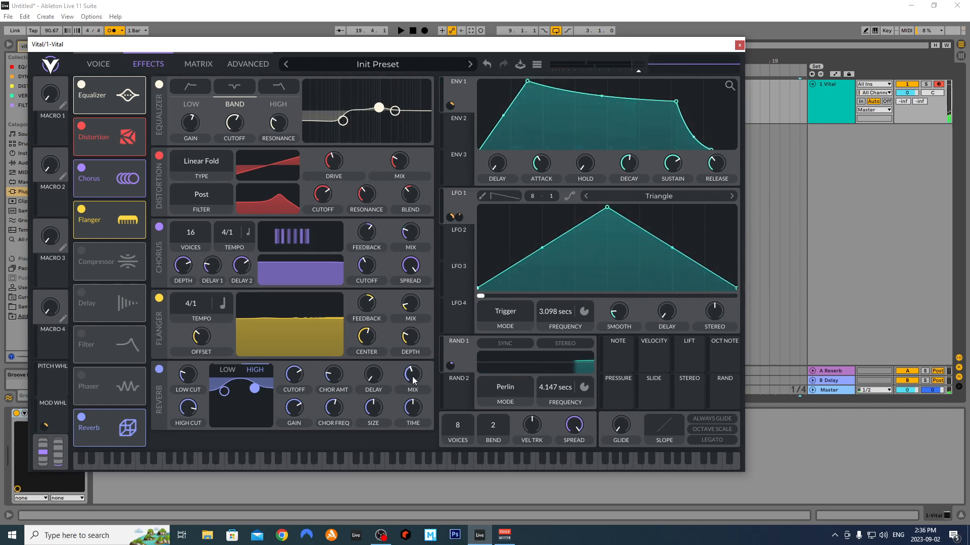
scroll(412, 379, "down", 6)
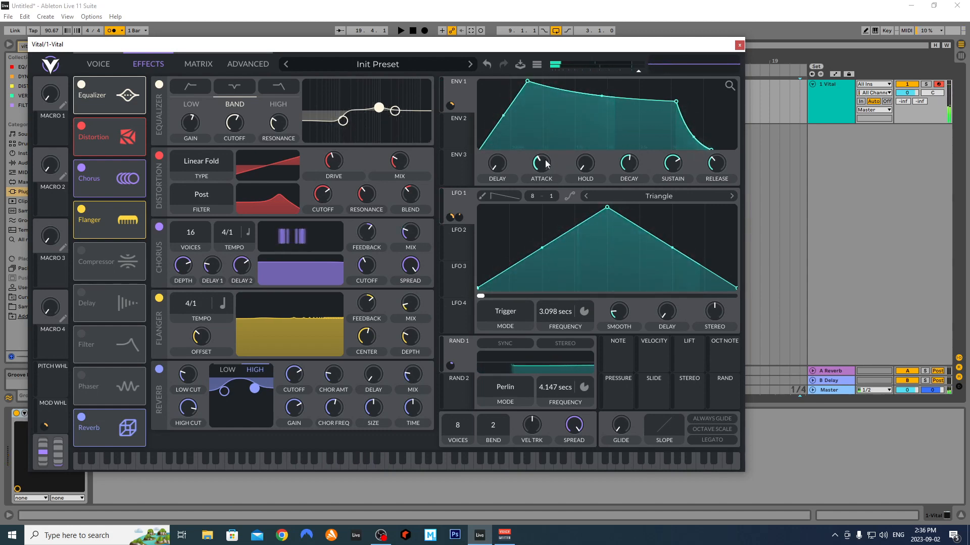
scroll(545, 165, "up", 3)
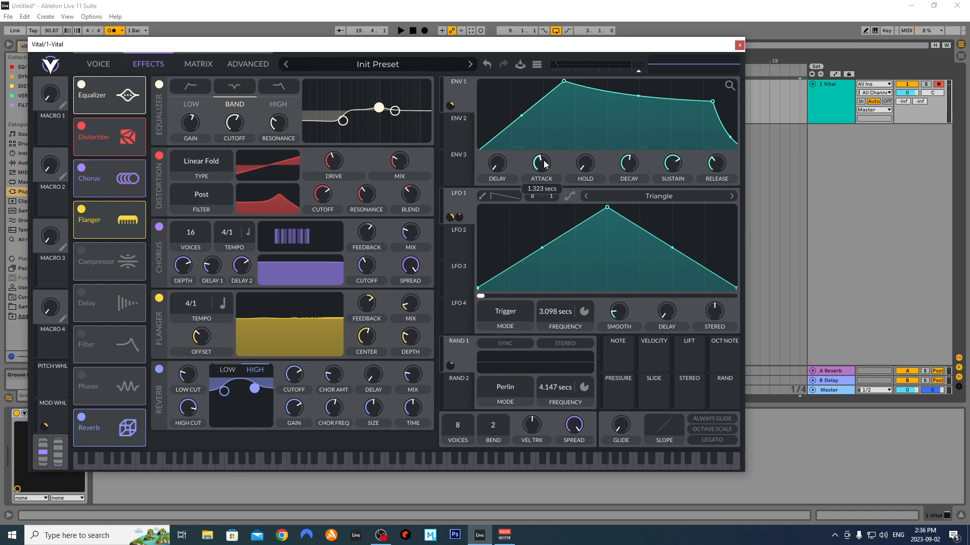
- Modulate oscillator 2's pan with LFO 1, making the modulation bipolar with a reduced positive amount
left_click(98, 63)
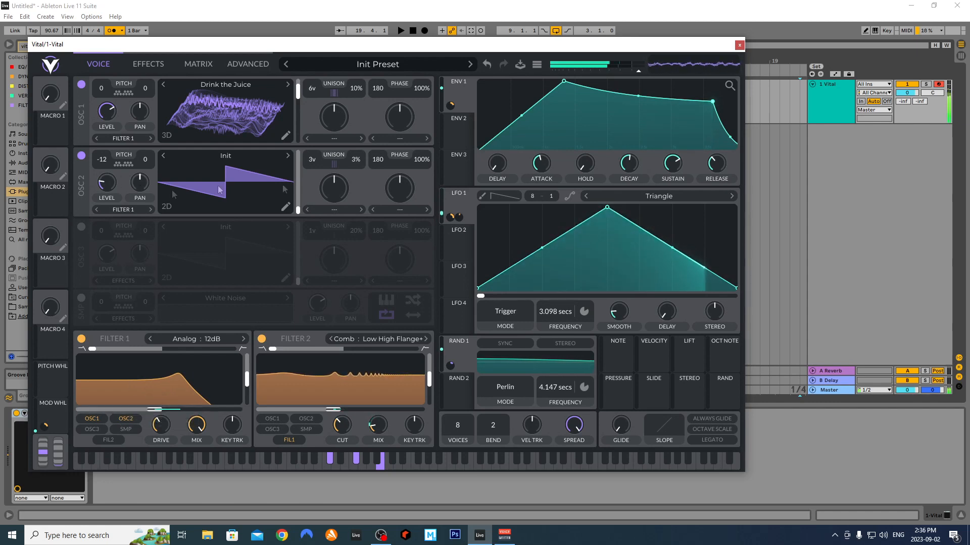
left_click(453, 248)
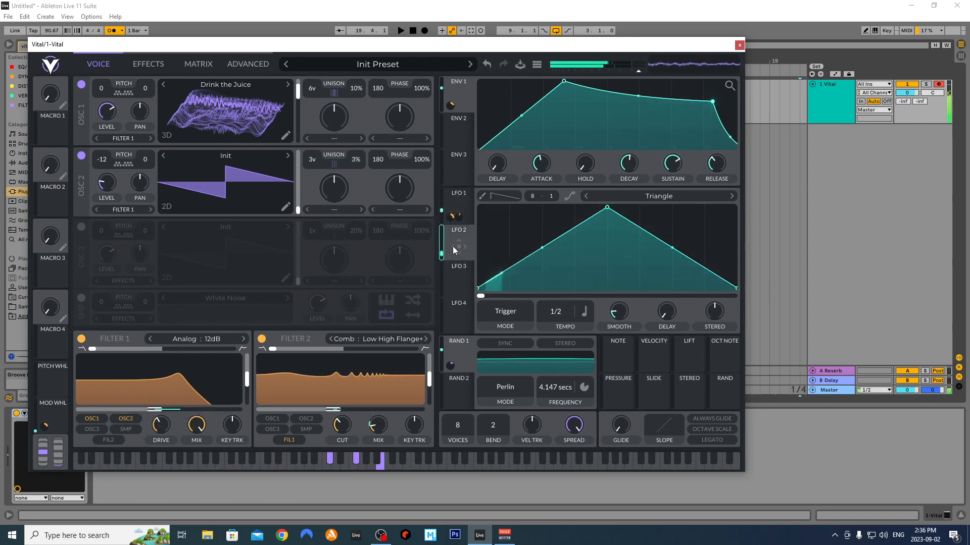
left_click(455, 209)
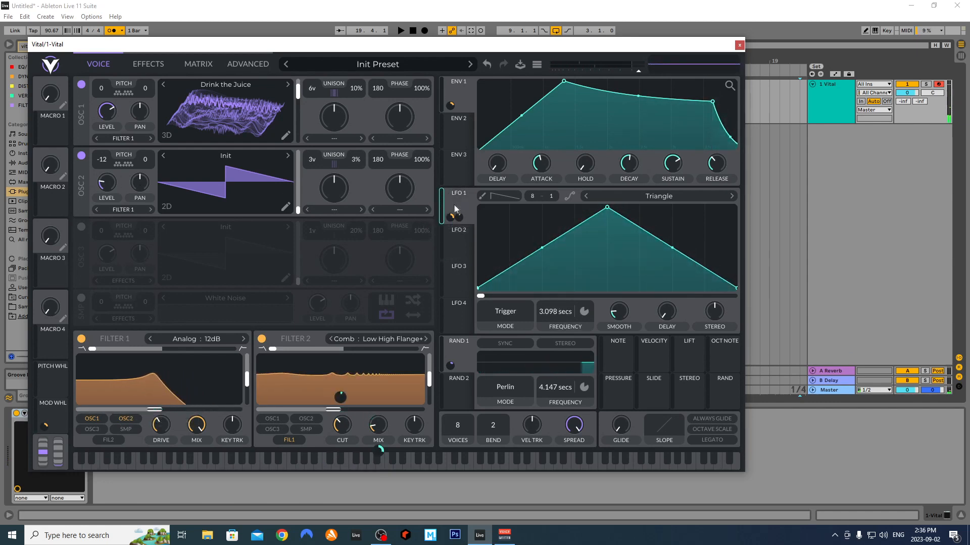
left_click_drag(459, 215, 143, 191)
left_click(185, 67)
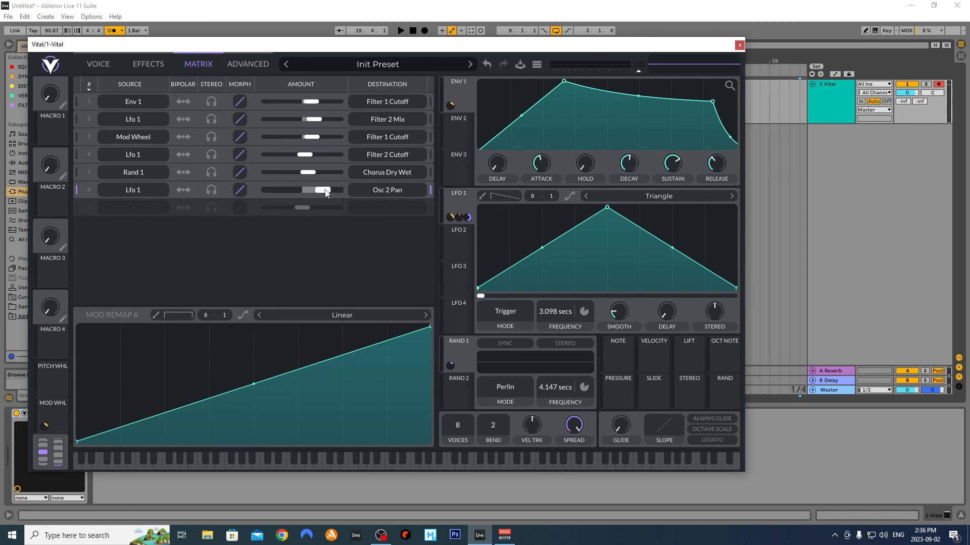
left_click_drag(316, 193, 313, 192)
left_click(98, 64)
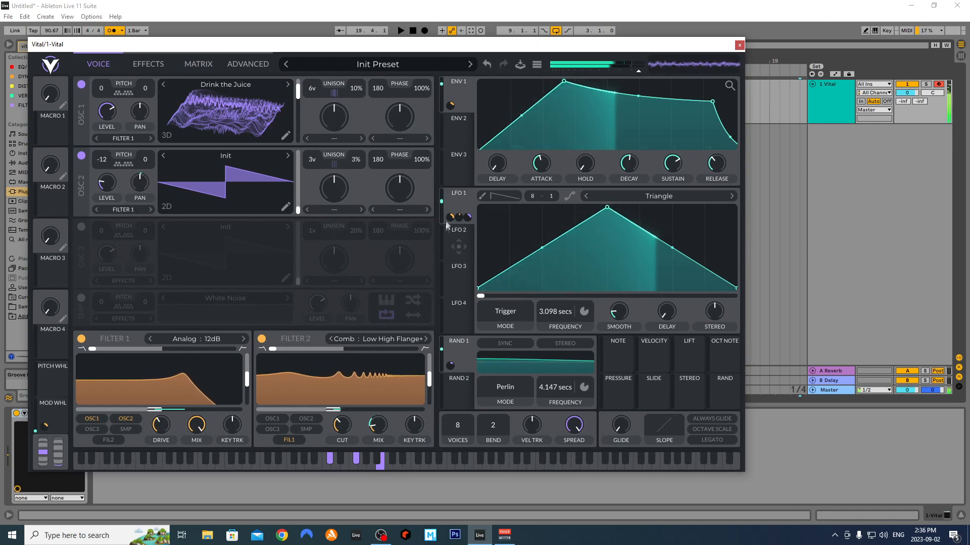
- Modulate oscillator 1's pan with LFO 1 as bipolar, using a negative amount of about -0.595
mouse_move(458, 219)
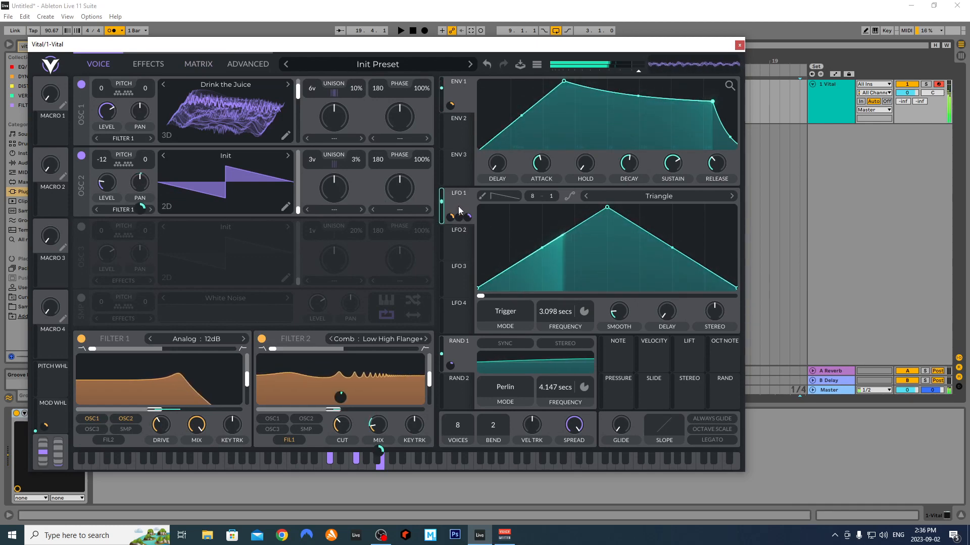
left_click_drag(457, 211, 211, 146)
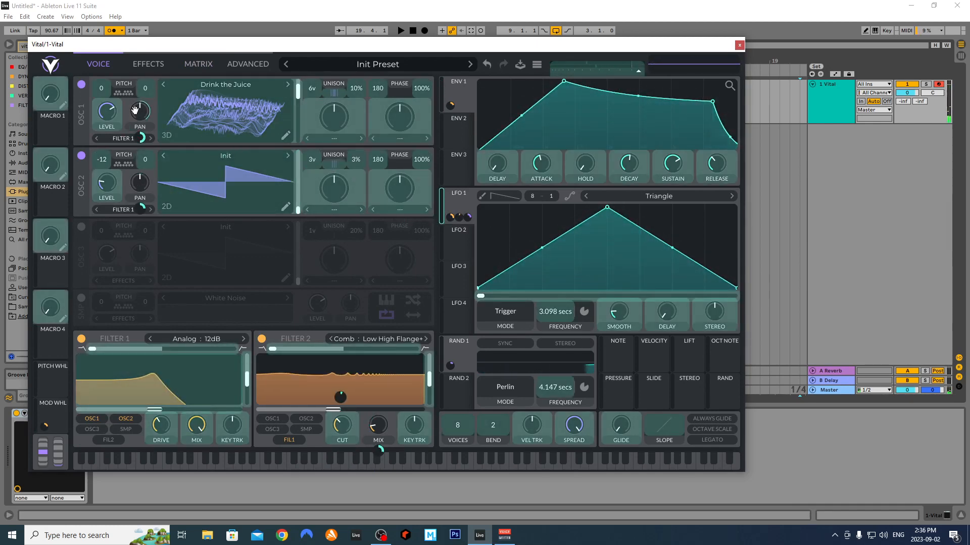
left_click_drag(135, 109, 136, 110)
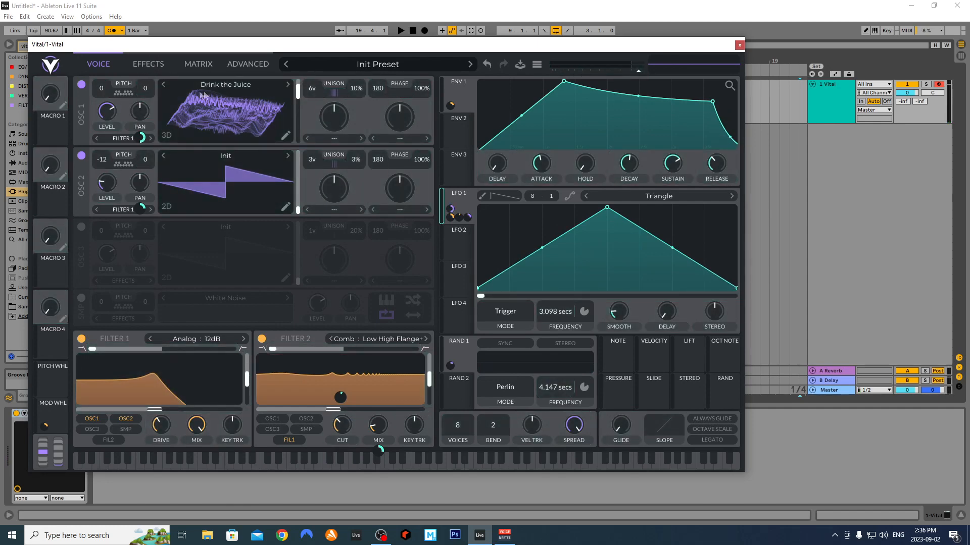
left_click(148, 63)
left_click(218, 67)
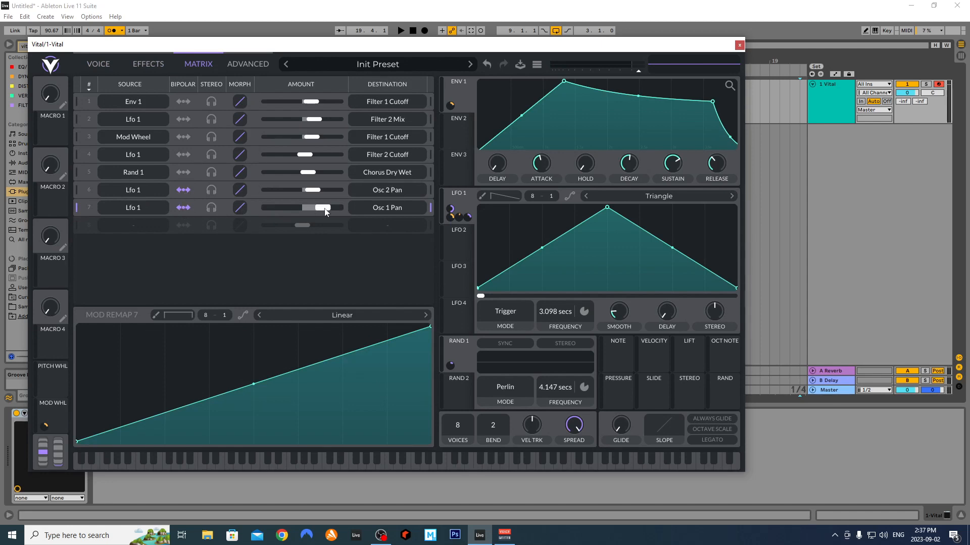
left_click_drag(288, 210, 289, 213)
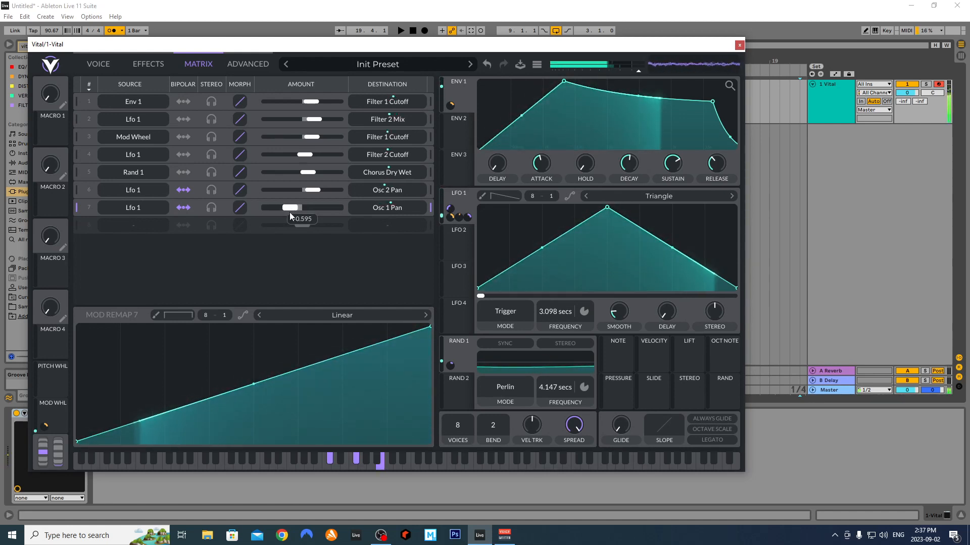
- Lower filter 2's cutoff to about 0.766 semitones
left_click(106, 66)
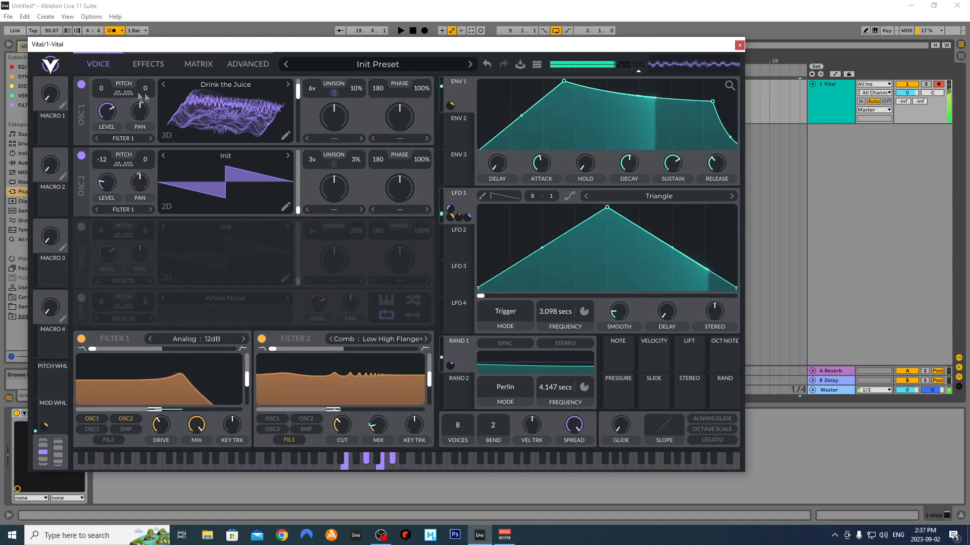
left_click_drag(330, 413, 325, 413)
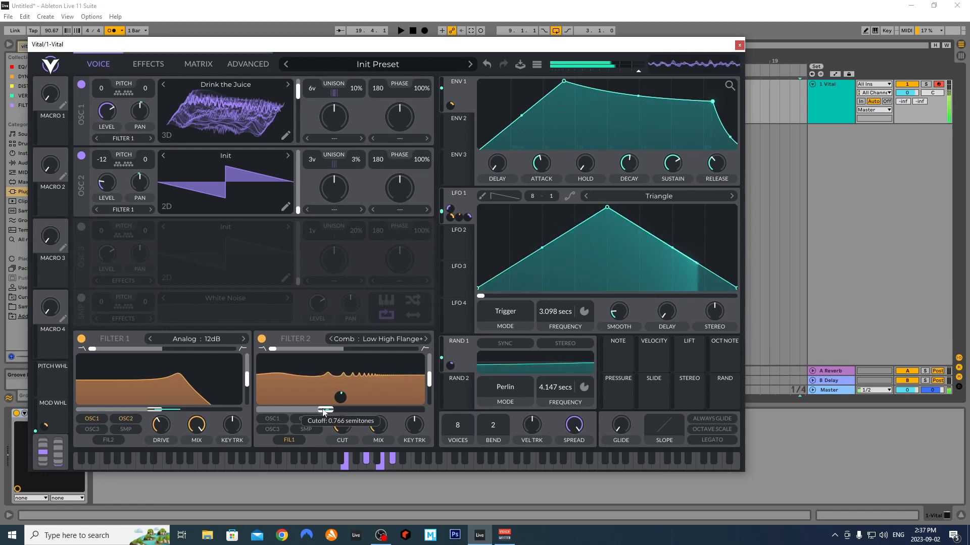
- Lower the chorus and flanger mixes slightly, and reduce the reverb size to about 40%
left_click(208, 68)
left_click(158, 67)
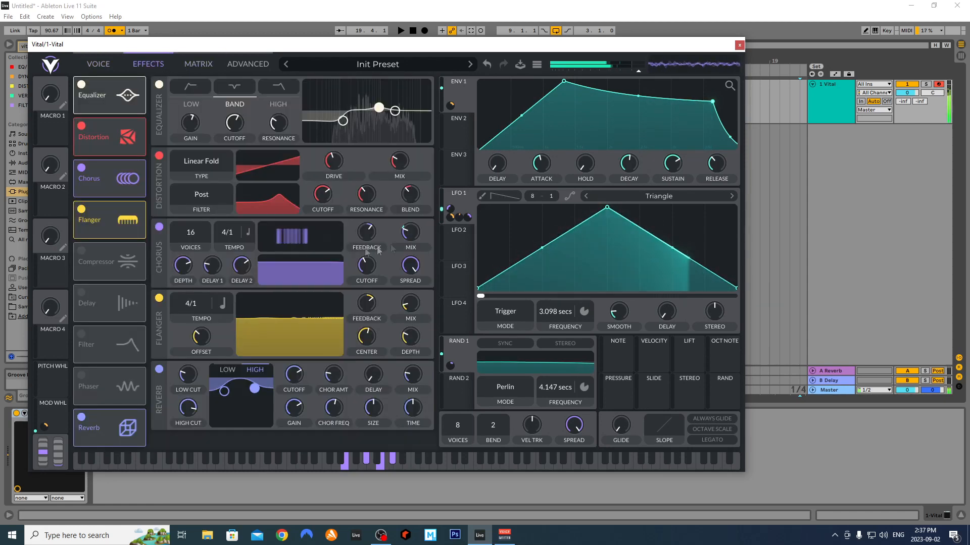
left_click_drag(413, 234, 413, 241)
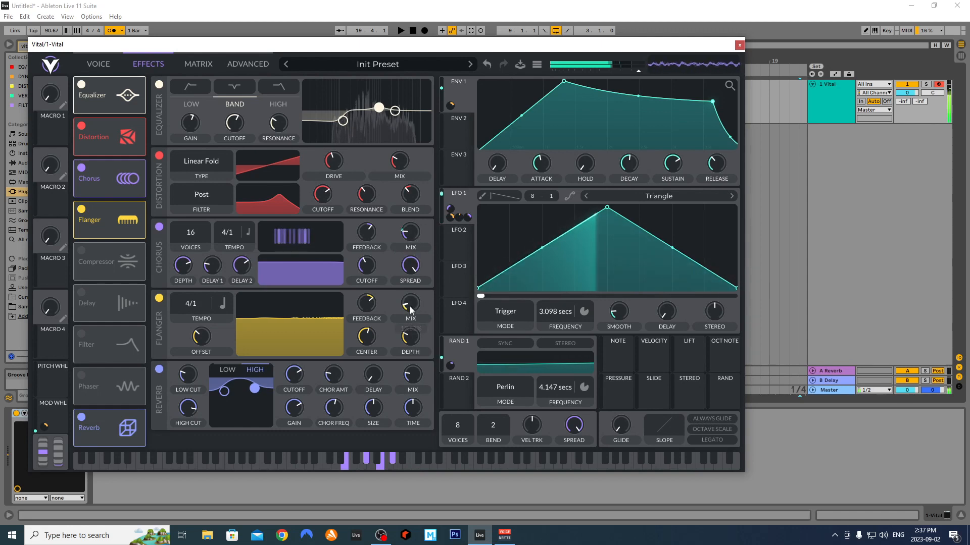
left_click_drag(409, 304, 409, 309)
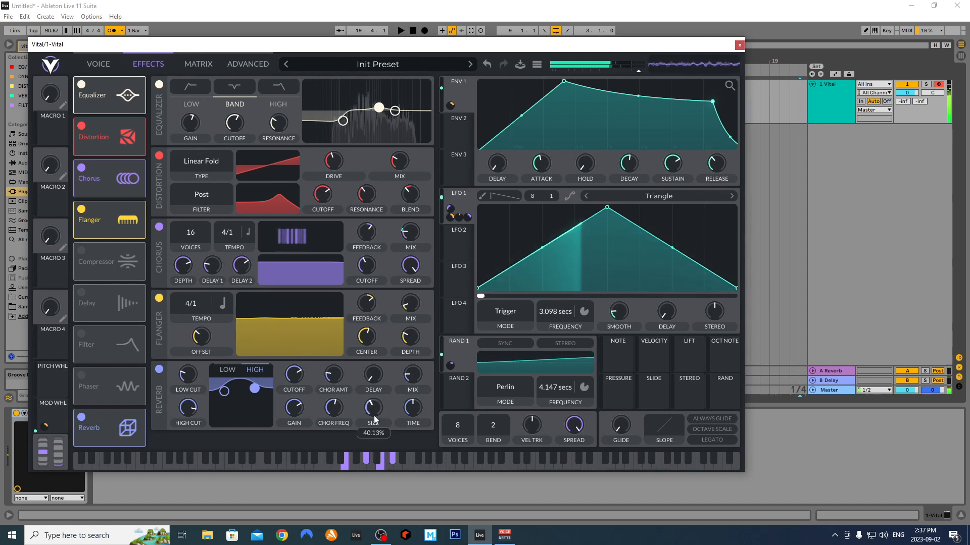
- Modulate oscillator 1's wavetable position with Random 1 by about -30.8, and fine-tune the wavetable position
left_click(124, 66)
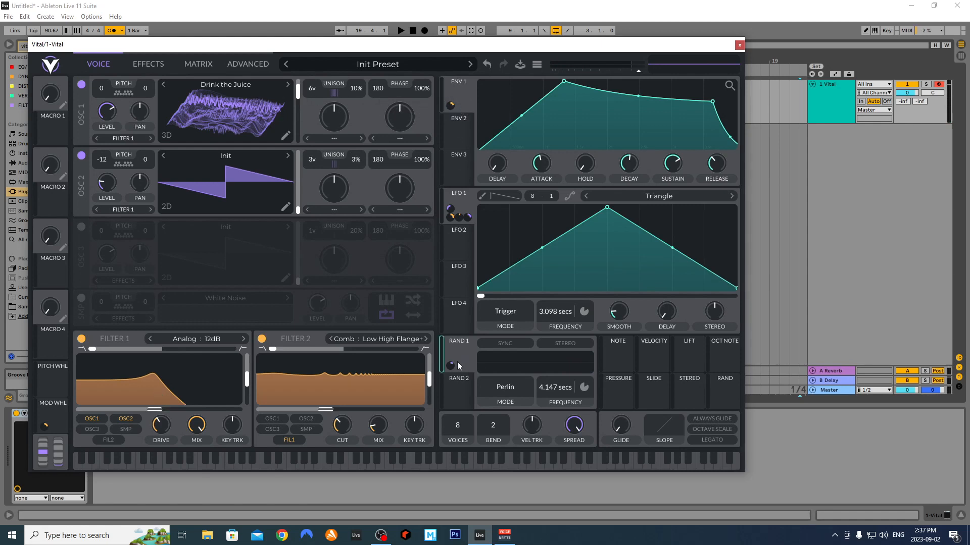
left_click_drag(453, 364, 297, 99)
left_click_drag(288, 108, 289, 143)
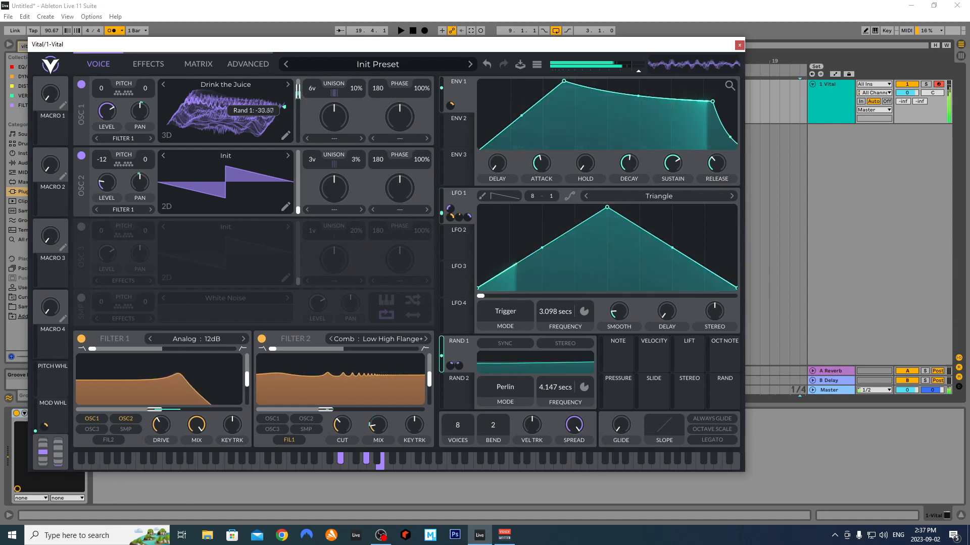
left_click_drag(297, 102, 298, 98)
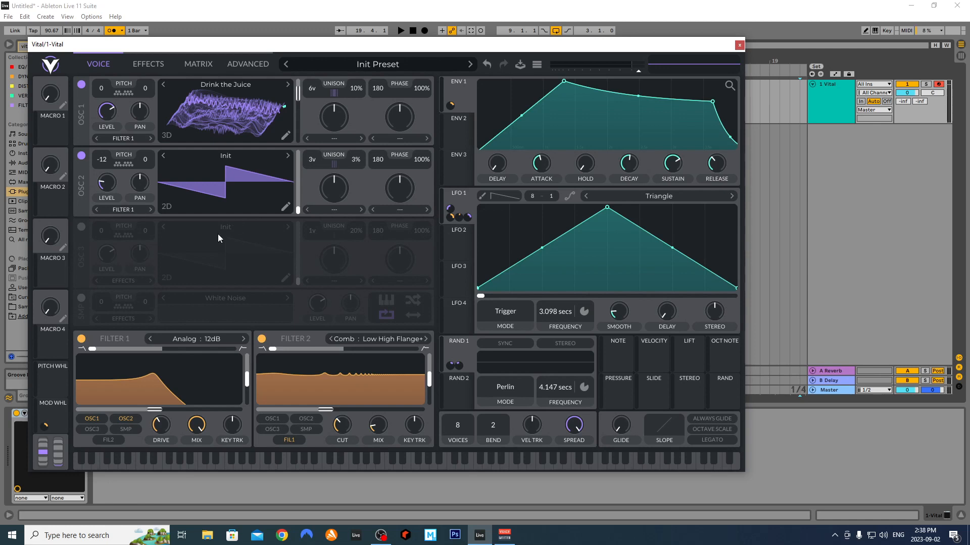
- Enable oscillator 3, transpose it up 12 semitones, and load the Quad Saw wavetable
left_click(81, 227)
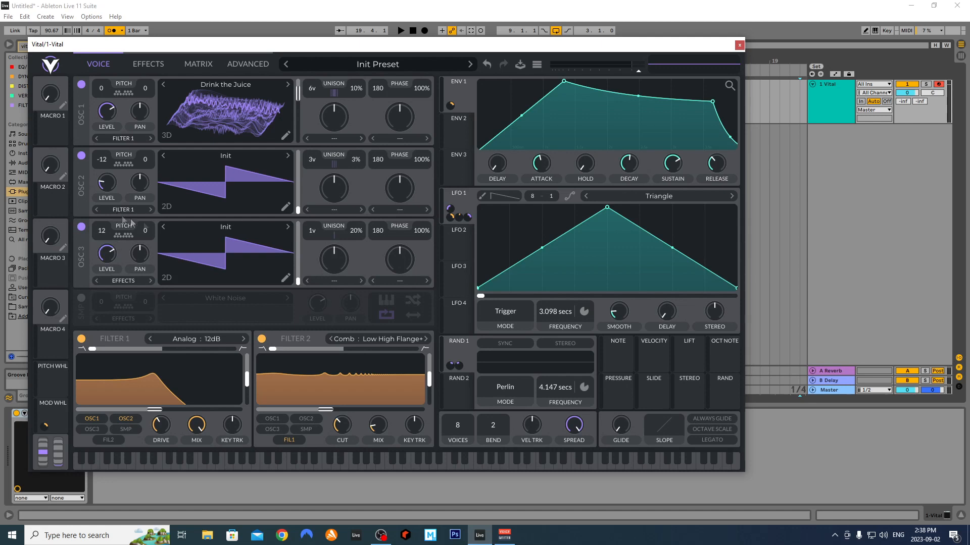
left_click(258, 231)
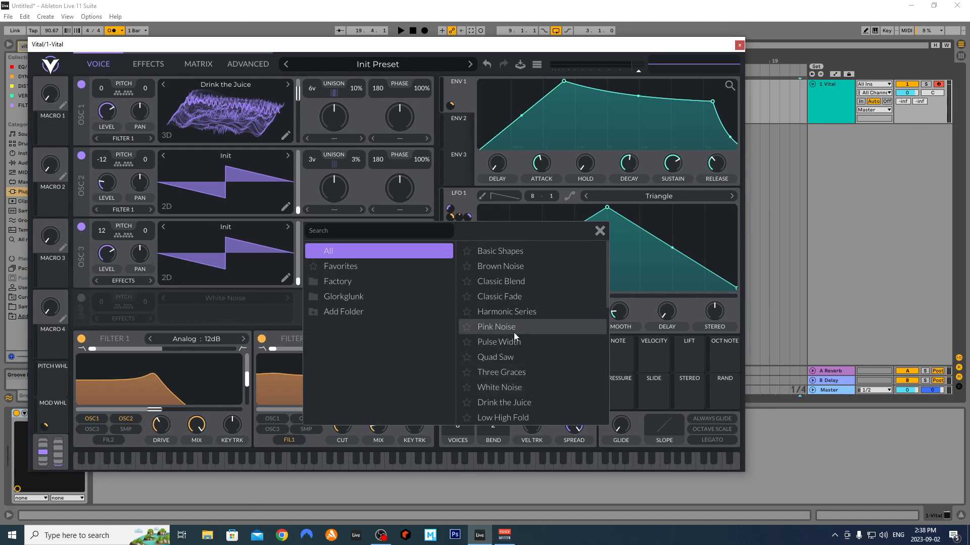
left_click(517, 360)
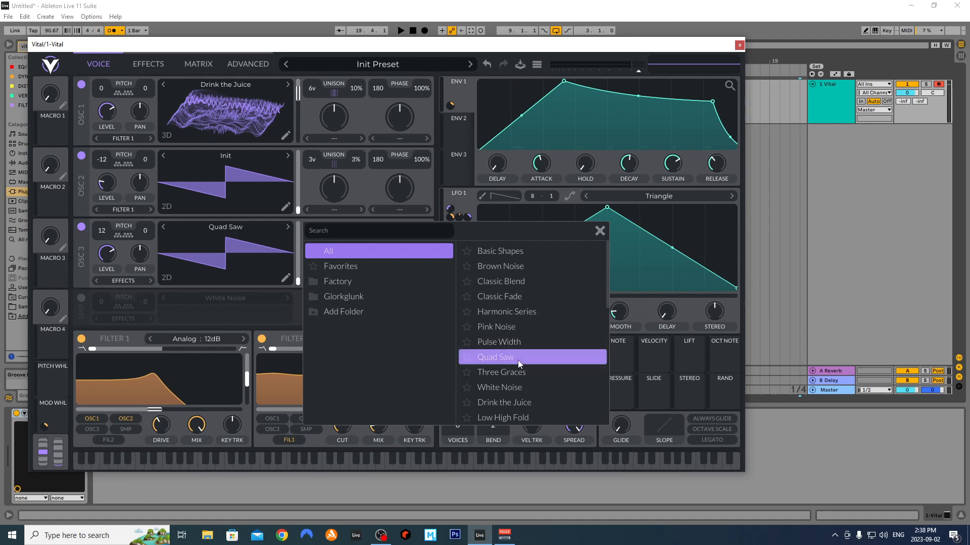
left_click(599, 232)
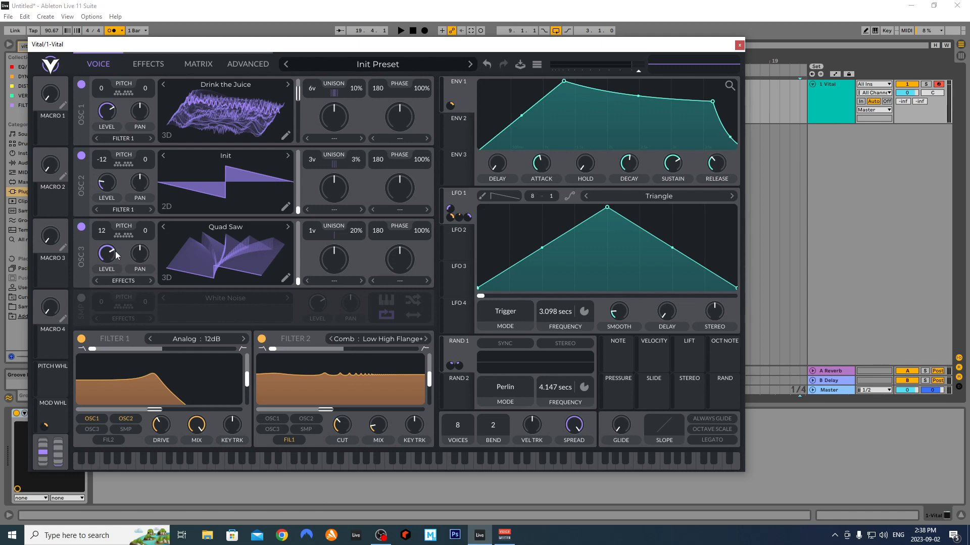
- Route oscillator 3 to Filter 1 and lower both its level and the master volume
left_click(121, 280)
left_click(119, 294)
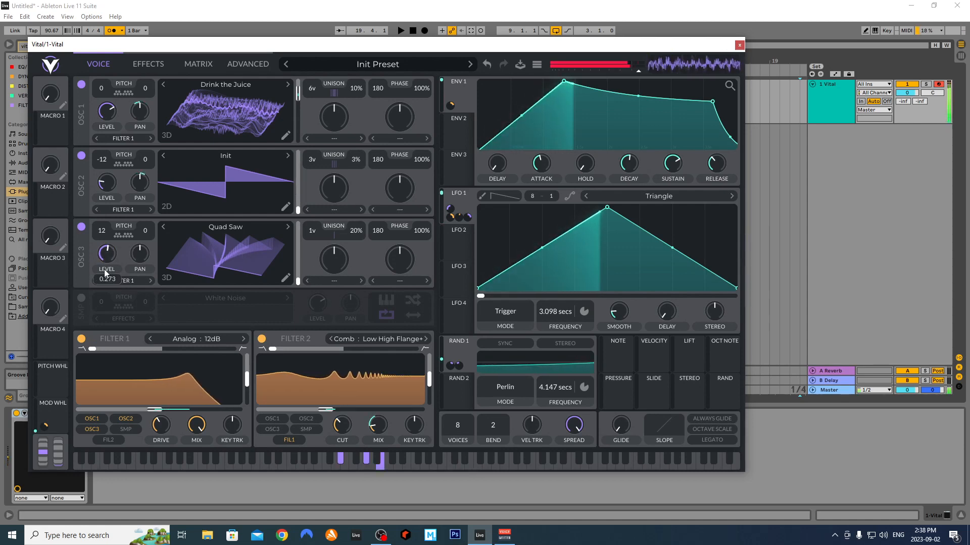
left_click_drag(640, 68, 631, 73)
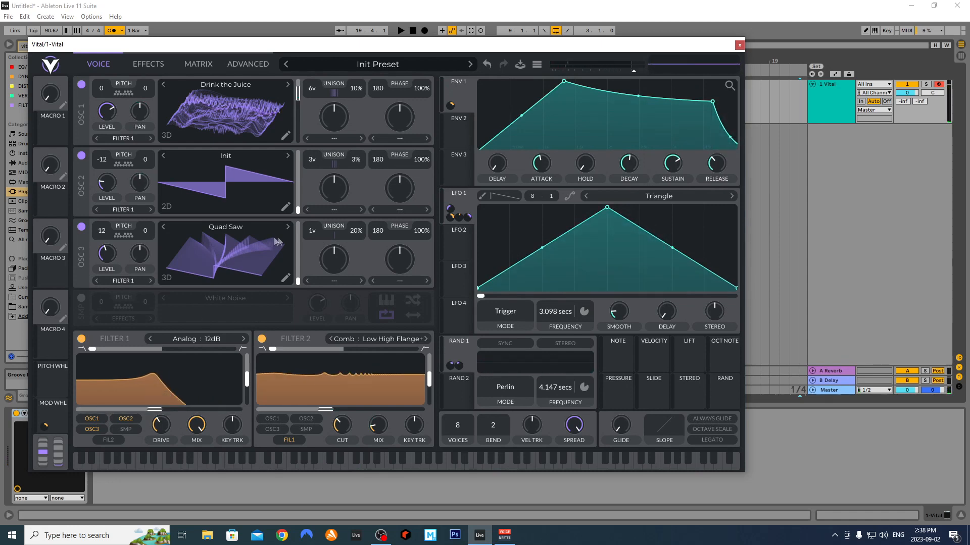
- Set oscillator 3's unison to 5 voices with 12% detune
left_click_drag(327, 210, 327, 208)
left_click_drag(361, 223, 353, 246)
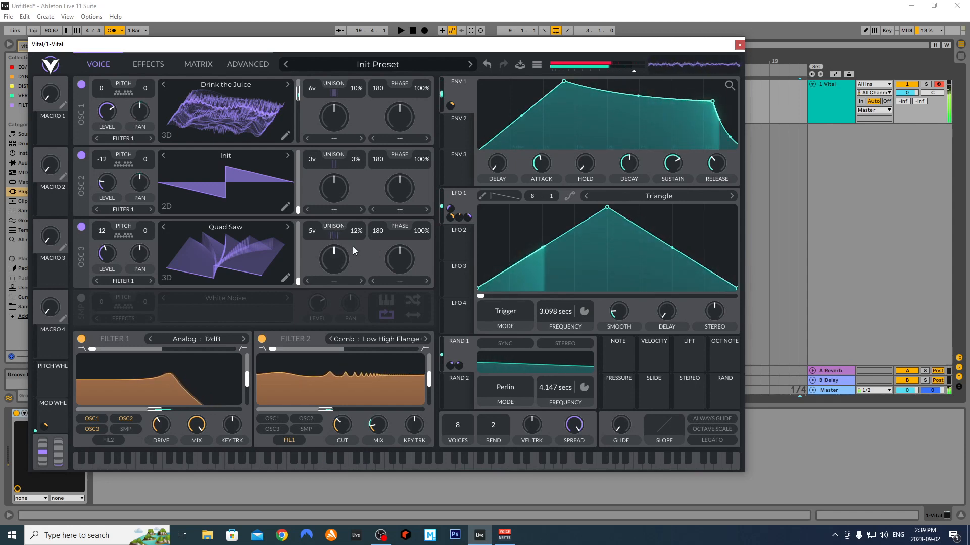